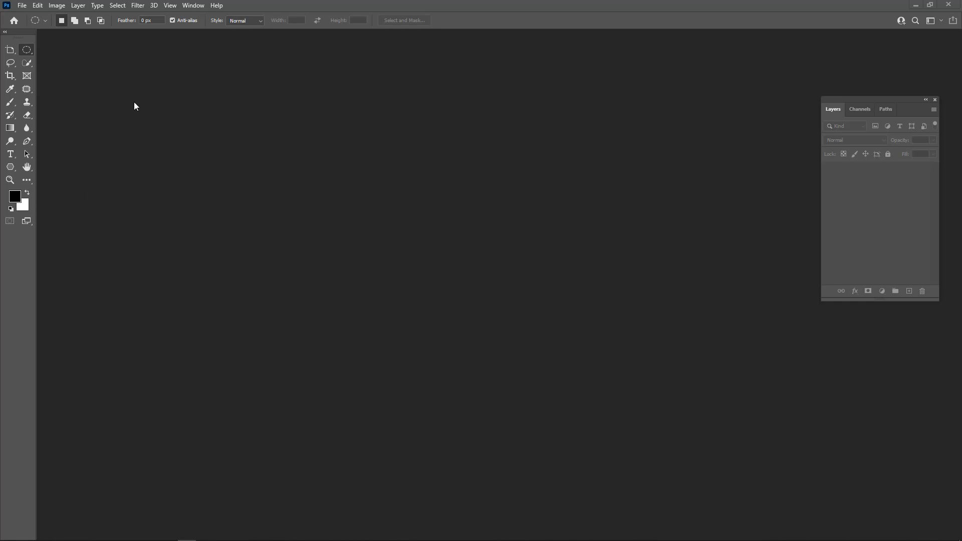
# Bring up the Open dialog and browse to the New Volume (I:) drive
pyautogui.doubleClick(188, 123)
pyautogui.moveTo(207, 8); pyautogui.dragTo(272, 20)
pyautogui.scroll(-2, 160, 161)
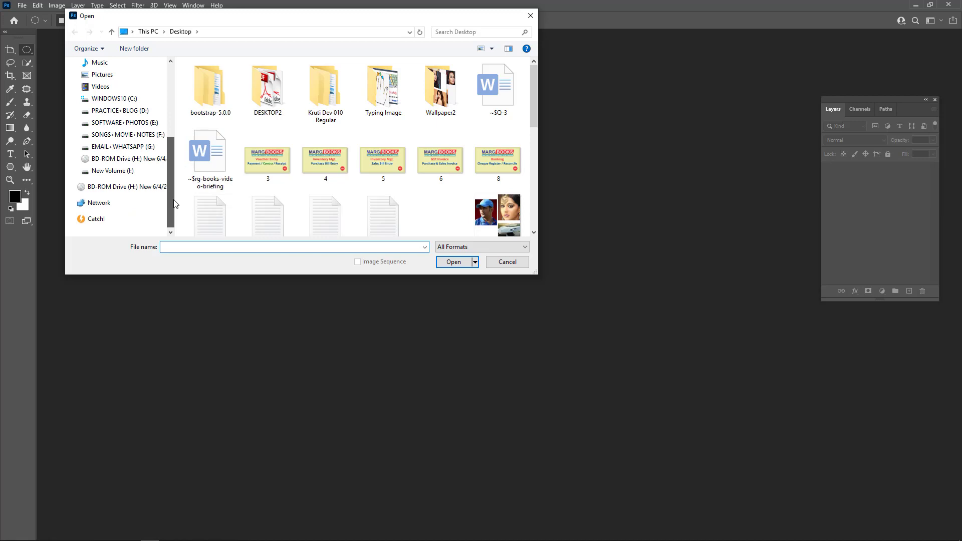
pyautogui.click(156, 170)
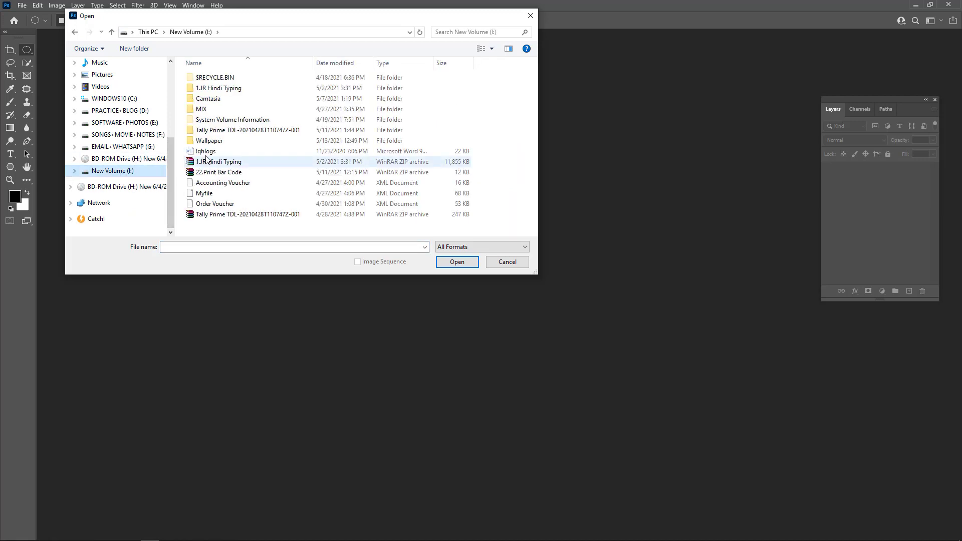
# Open the portrait photo 46.jpg from the Wallpaper folder
pyautogui.doubleClick(225, 142)
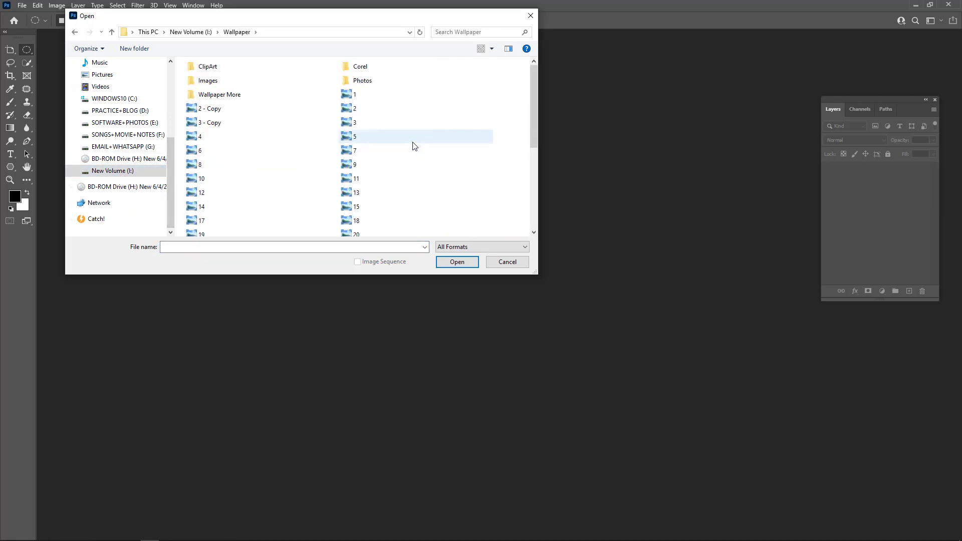
pyautogui.keyDown('ctrl'); pyautogui.scroll(2, 415, 146); pyautogui.keyUp('ctrl')
pyautogui.keyDown('ctrl'); pyautogui.scroll(1, 417, 147); pyautogui.keyUp('ctrl')
pyautogui.keyDown('ctrl'); pyautogui.scroll(1, 418, 150); pyautogui.keyUp('ctrl')
pyautogui.keyDown('ctrl'); pyautogui.scroll(1, 418, 149); pyautogui.keyUp('ctrl')
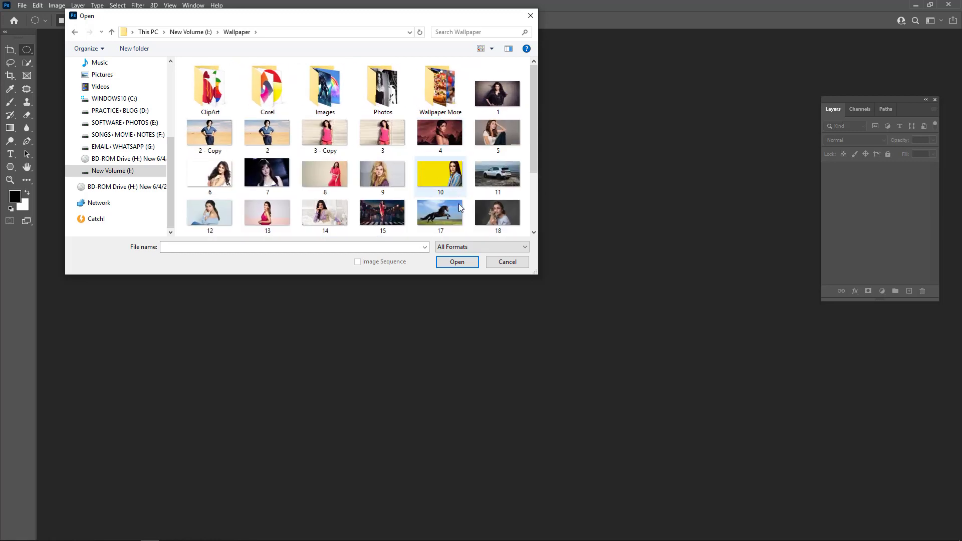
pyautogui.scroll(-5, 450, 128)
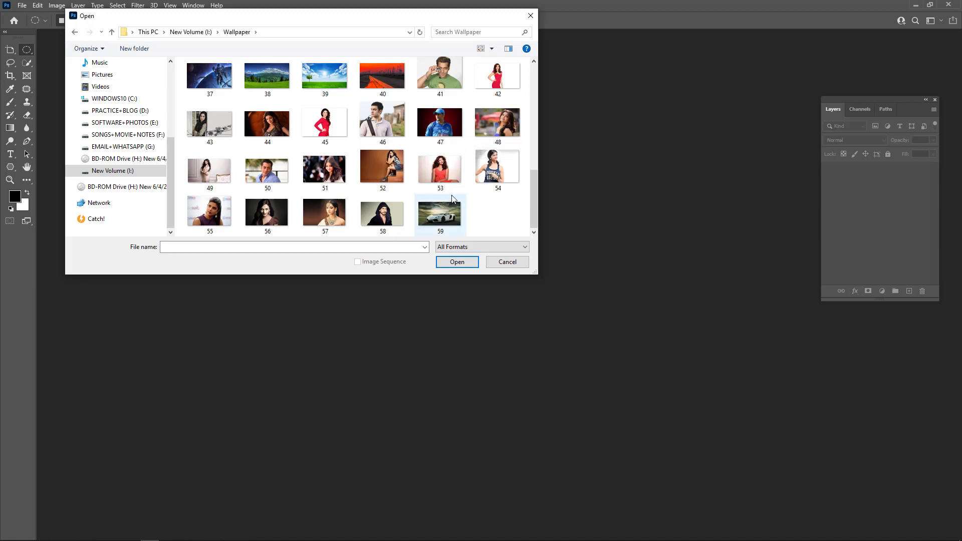
pyautogui.scroll(4, 452, 180)
pyautogui.scroll(-4, 452, 180)
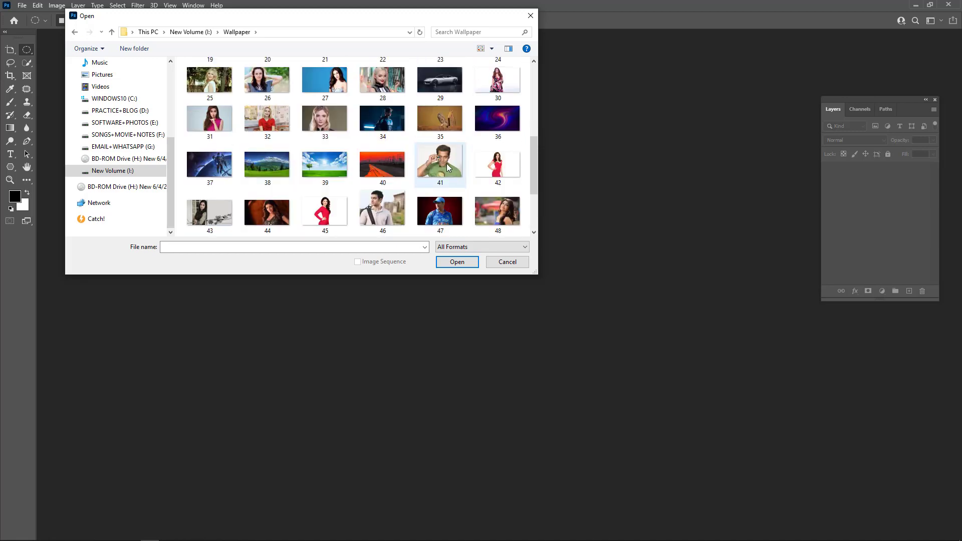
pyautogui.doubleClick(385, 126)
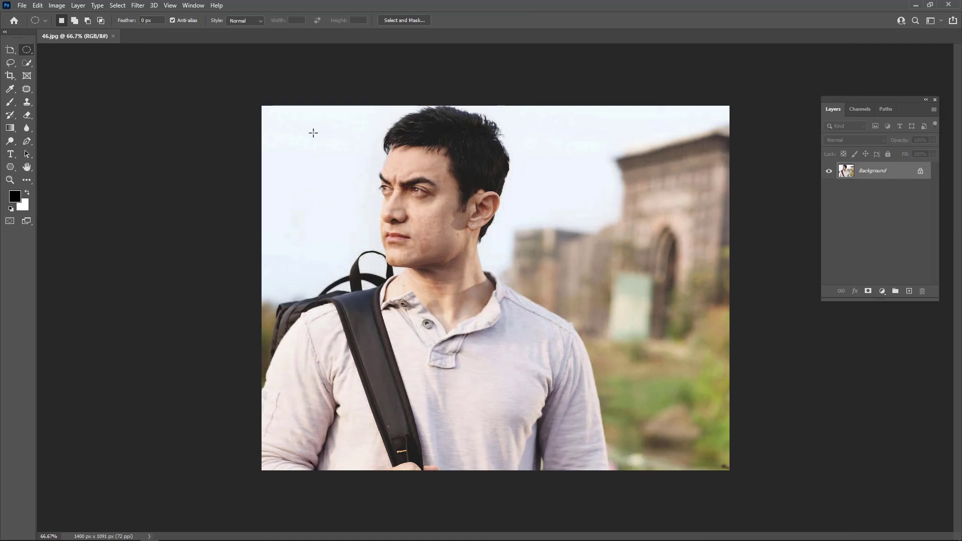
# Select a rectangle around the man's face with the Rectangular Marquee Tool
pyautogui.rightClick(24, 49)
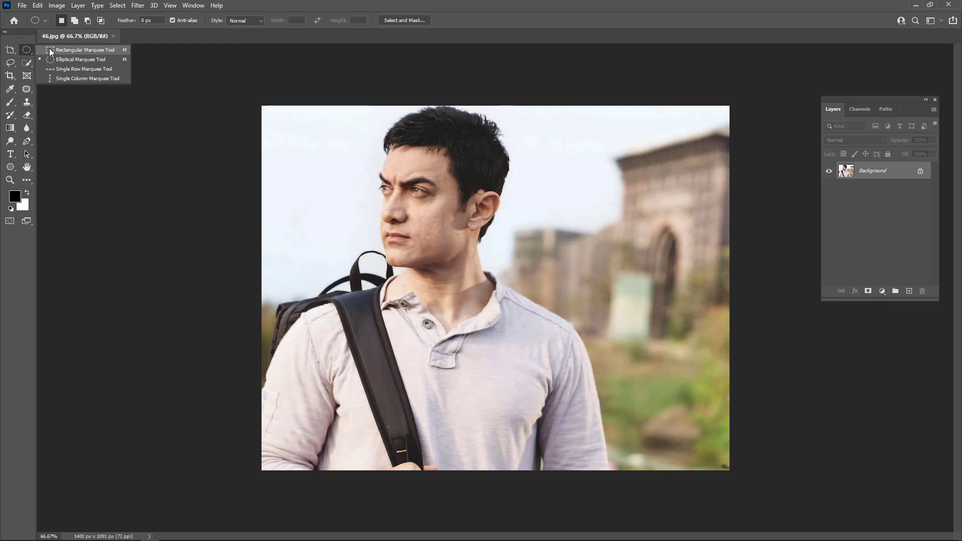
pyautogui.click(50, 50)
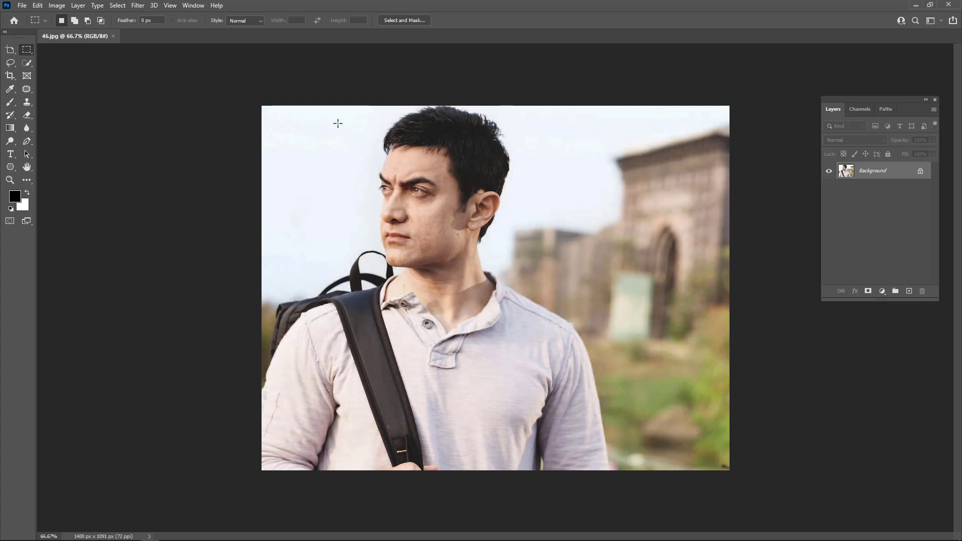
pyautogui.moveTo(316, 118); pyautogui.dragTo(536, 261)
pyautogui.moveTo(155, 20); pyautogui.dragTo(134, 19)
# Copy the face to Layer 1, preview it without the Background, then delete Layer 1
pyautogui.hotkey('ctrl', 'j')
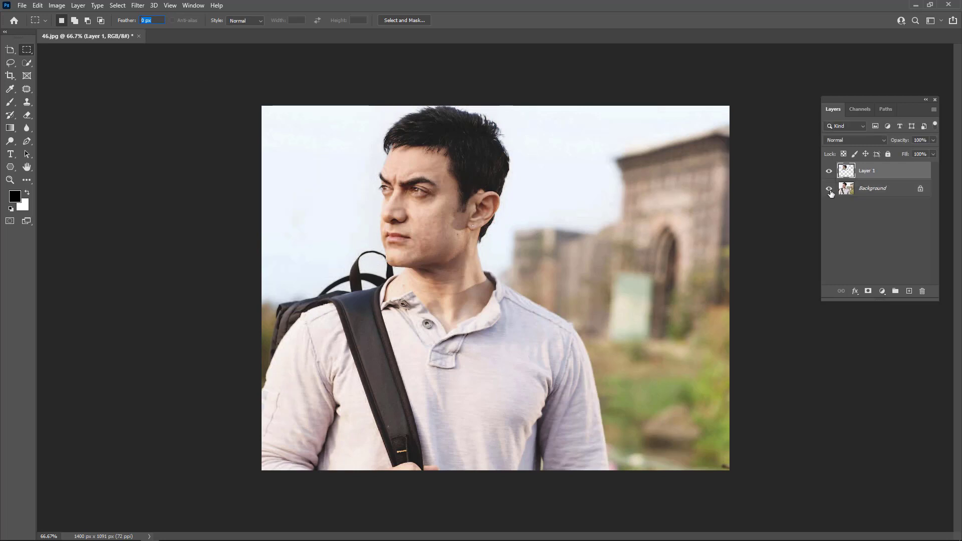
pyautogui.click(829, 189)
pyautogui.click(829, 189)
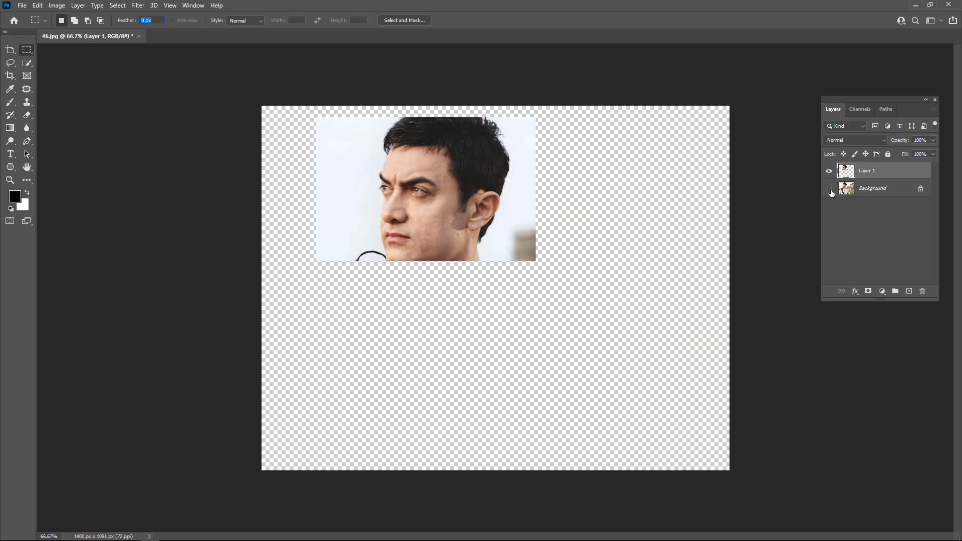
pyautogui.click(829, 189)
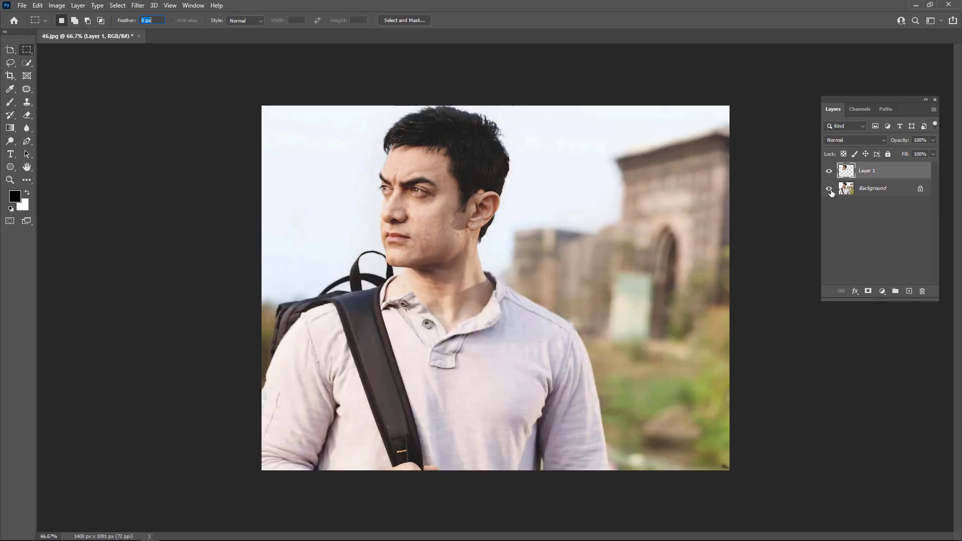
pyautogui.rightClick(875, 172)
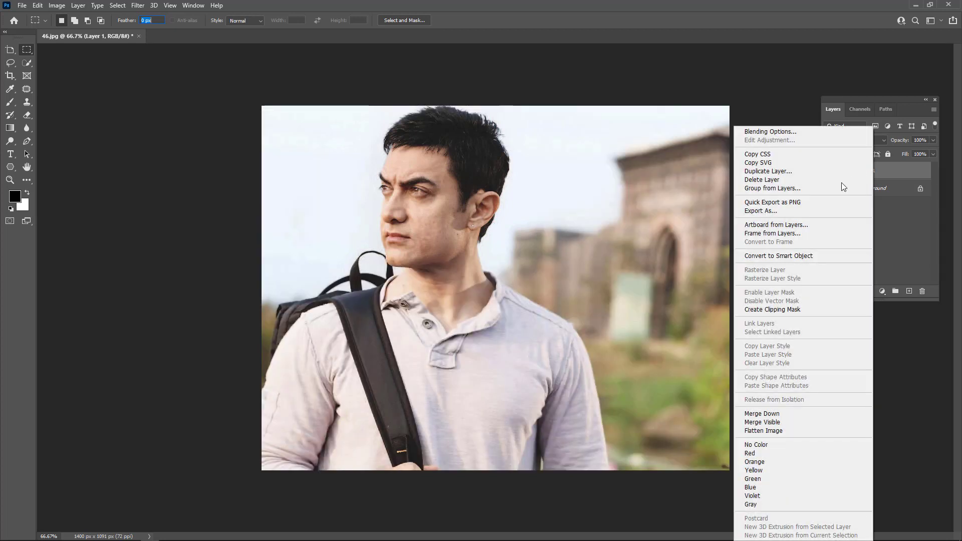
pyautogui.click(775, 180)
# Confirm the deletion, reselect the face rectangle, and set Feather to 15 px
pyautogui.click(434, 204)
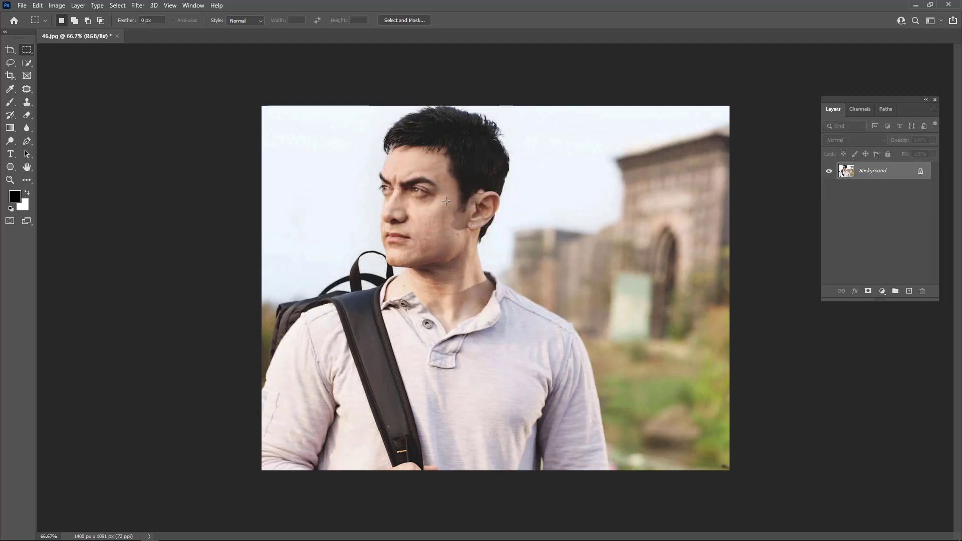
pyautogui.moveTo(326, 122); pyautogui.dragTo(559, 275)
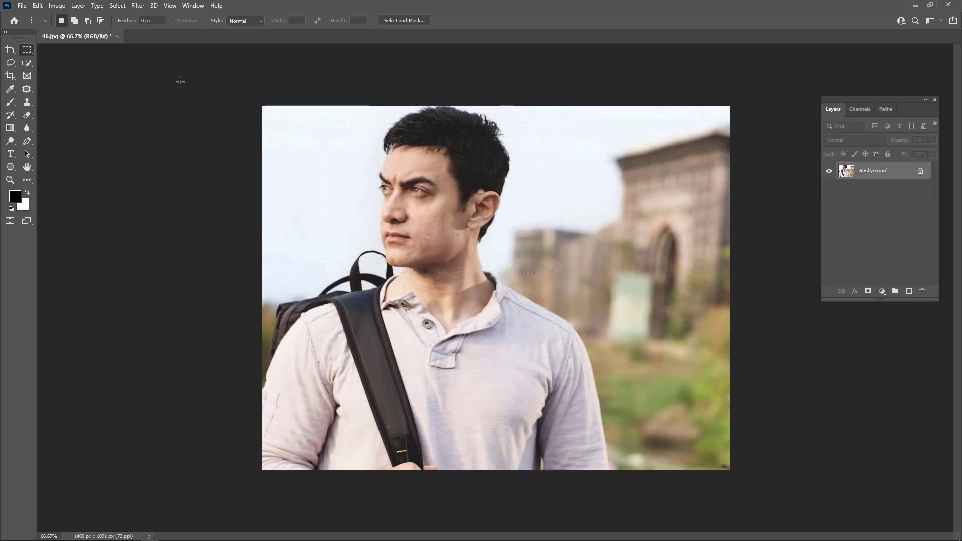
pyautogui.doubleClick(146, 21)
pyautogui.moveTo(120, 23); pyautogui.dragTo(132, 23)
pyautogui.write('15')
# Copy the selected face to Layer 1 and compare it with the Background hidden and shown
pyautogui.hotkey('ctrl', 'j')
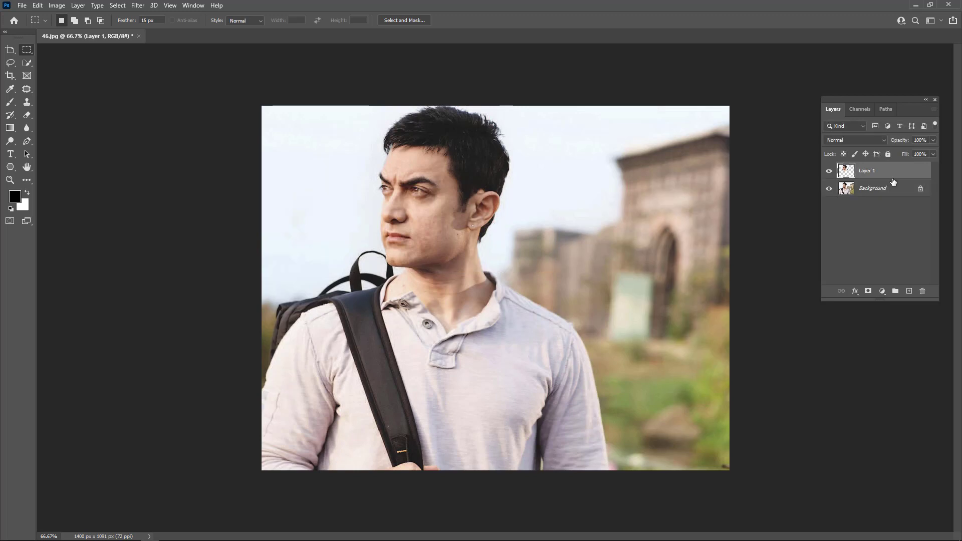
pyautogui.click(828, 189)
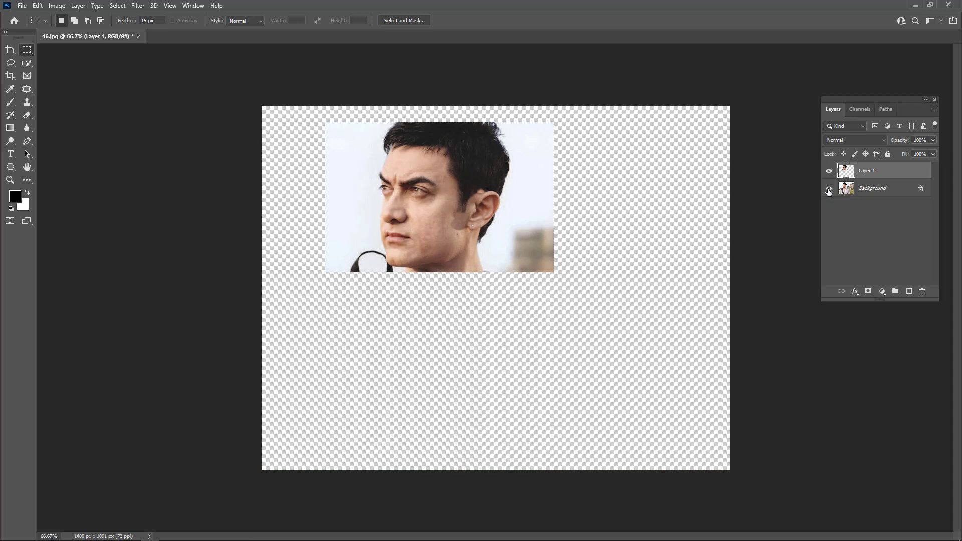
pyautogui.click(829, 188)
pyautogui.click(828, 188)
pyautogui.click(828, 189)
pyautogui.click(828, 189)
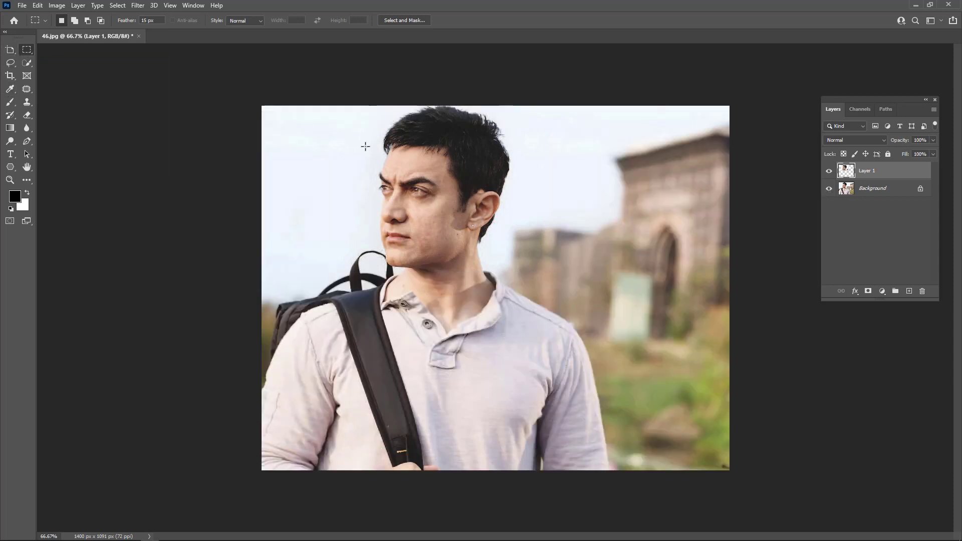
# Delete Layer 1 and draw a new soft-edged rectangle around the face
pyautogui.rightClick(888, 173)
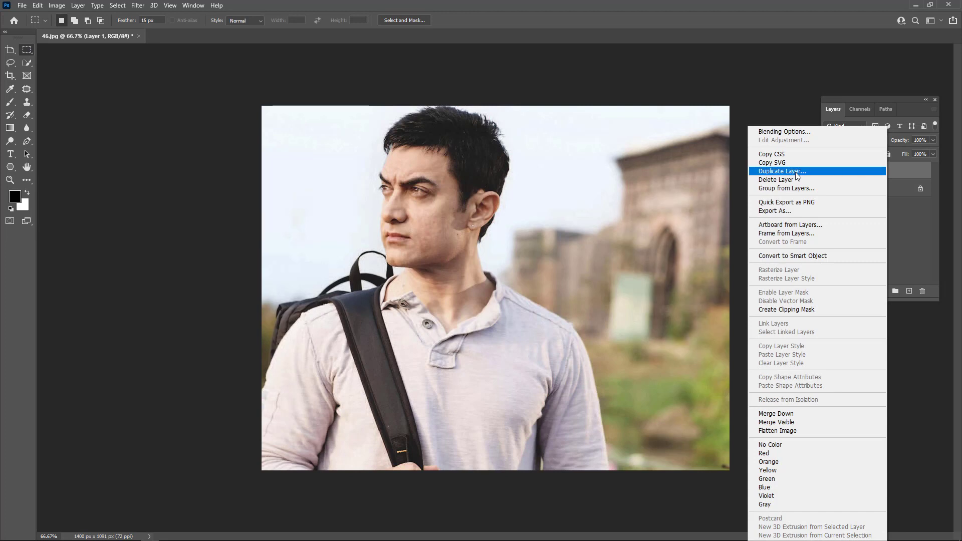
pyautogui.click(778, 180)
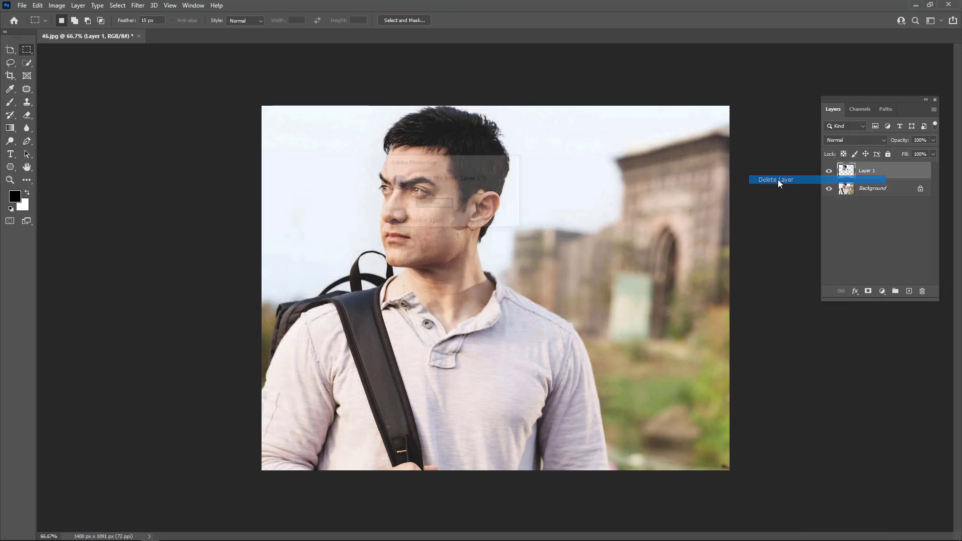
pyautogui.click(434, 204)
pyautogui.moveTo(340, 132); pyautogui.dragTo(524, 267)
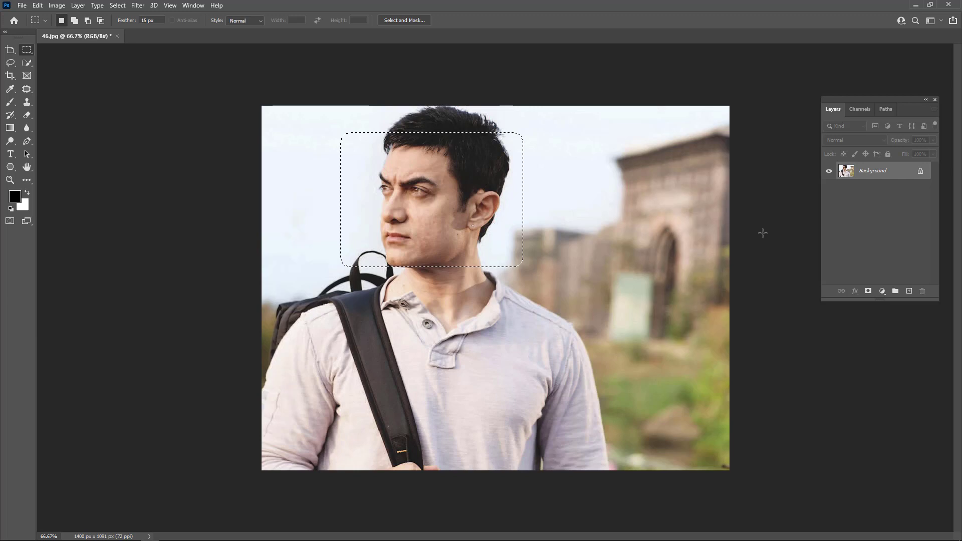
# Copy the feathered face to Layer 1, preview it alone, then drag Layer 1 to the trash
pyautogui.hotkey('ctrl', 'j')
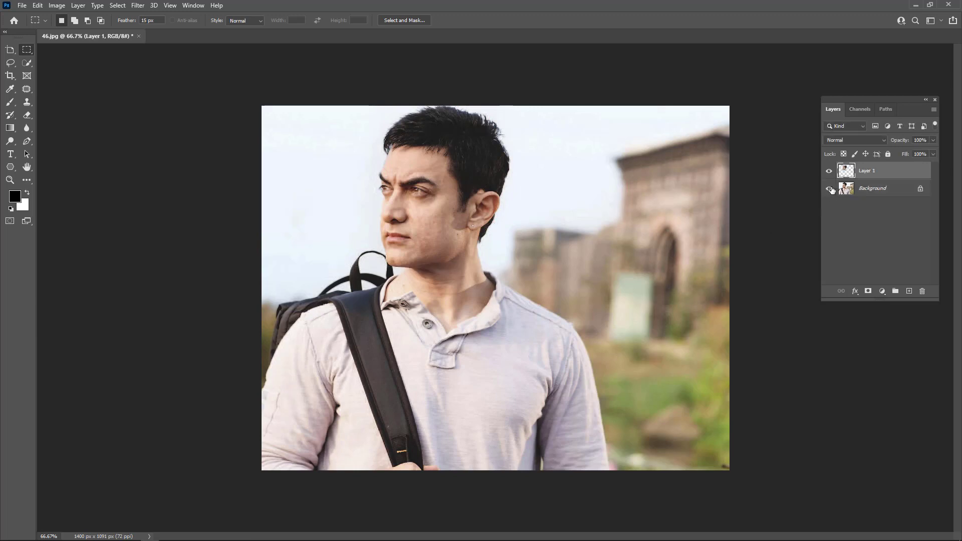
pyautogui.click(829, 189)
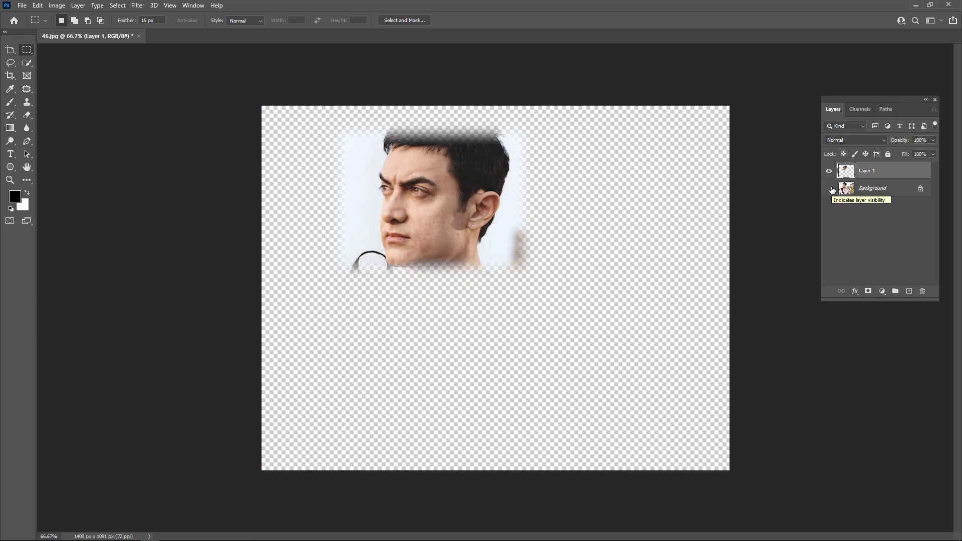
pyautogui.click(828, 189)
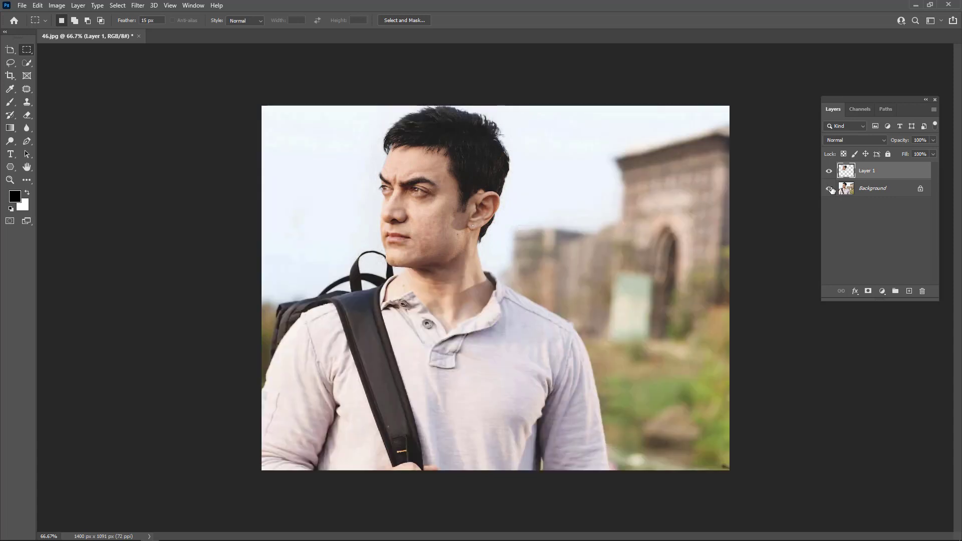
pyautogui.click(829, 189)
pyautogui.click(829, 189)
pyautogui.moveTo(872, 173); pyautogui.dragTo(926, 291)
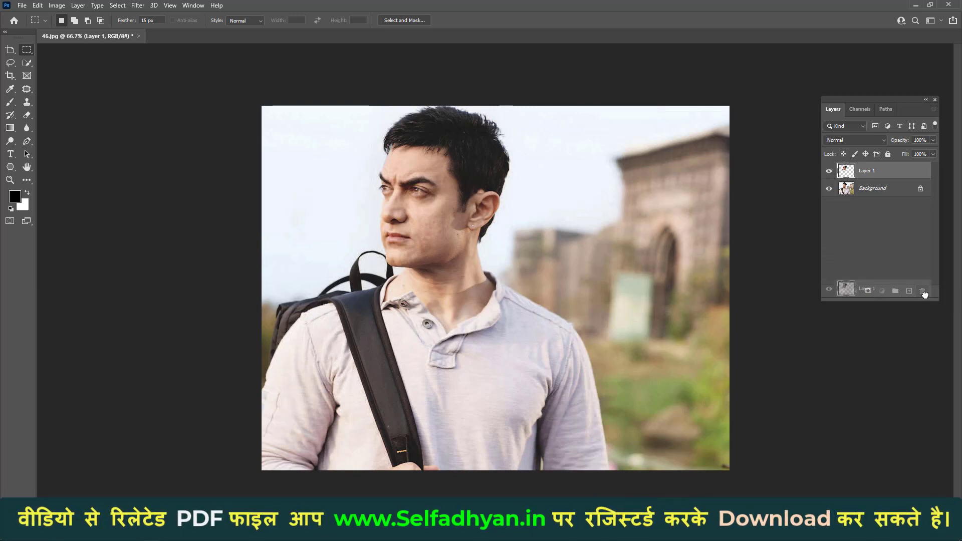
pyautogui.moveTo(924, 294); pyautogui.dragTo(924, 294)
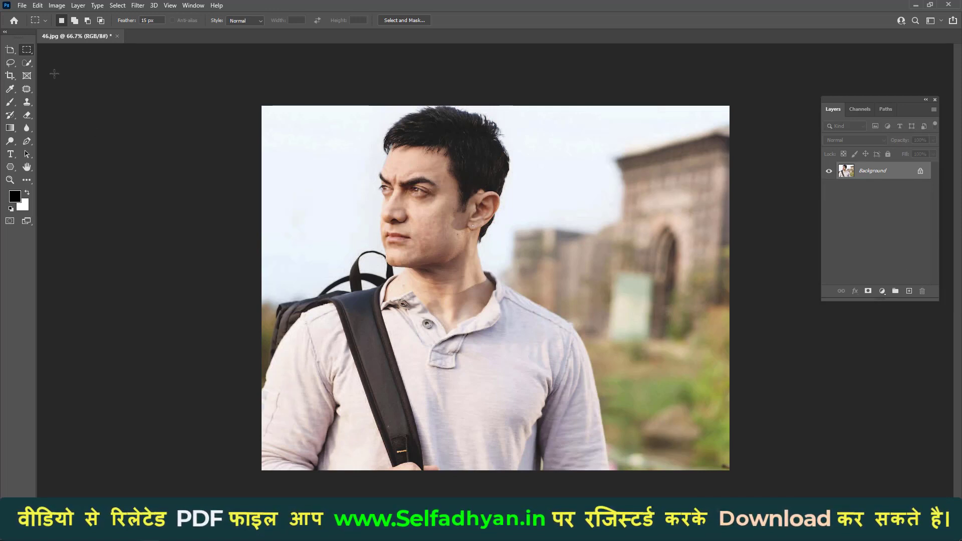
# Switch to the Elliptical Marquee Tool with a 15 px feather and draw an oval around the face
pyautogui.rightClick(27, 49)
pyautogui.click(53, 60)
pyautogui.moveTo(367, 131); pyautogui.dragTo(504, 273)
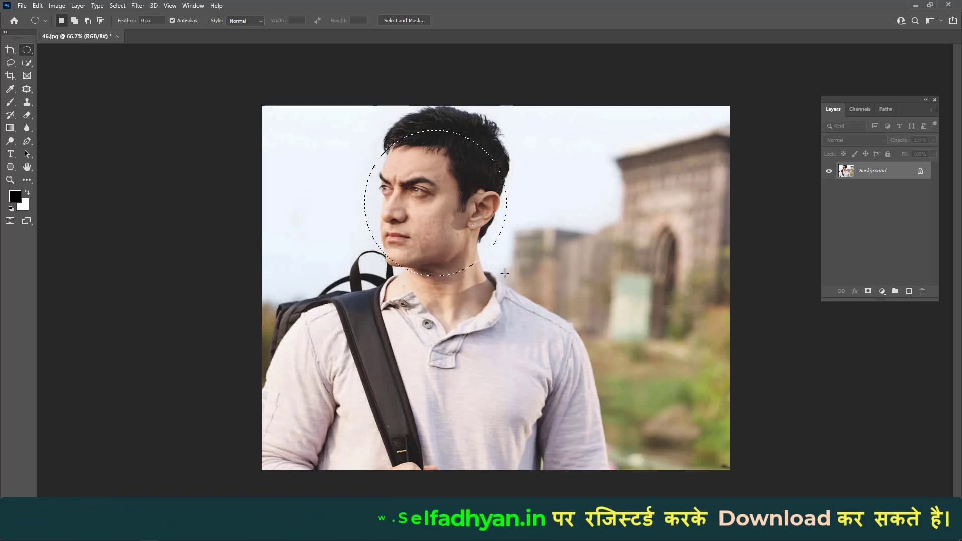
pyautogui.doubleClick(153, 21)
pyautogui.write('15')
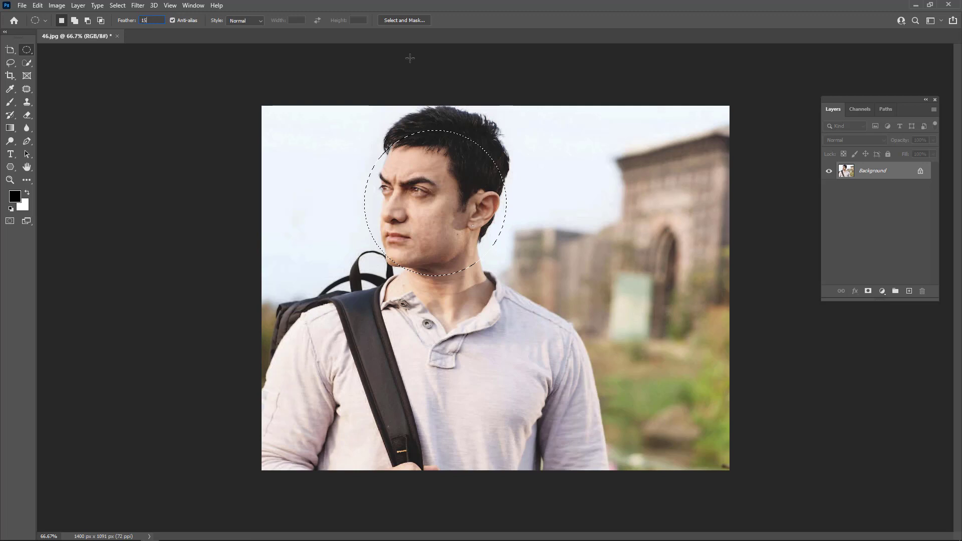
pyautogui.press('Return')
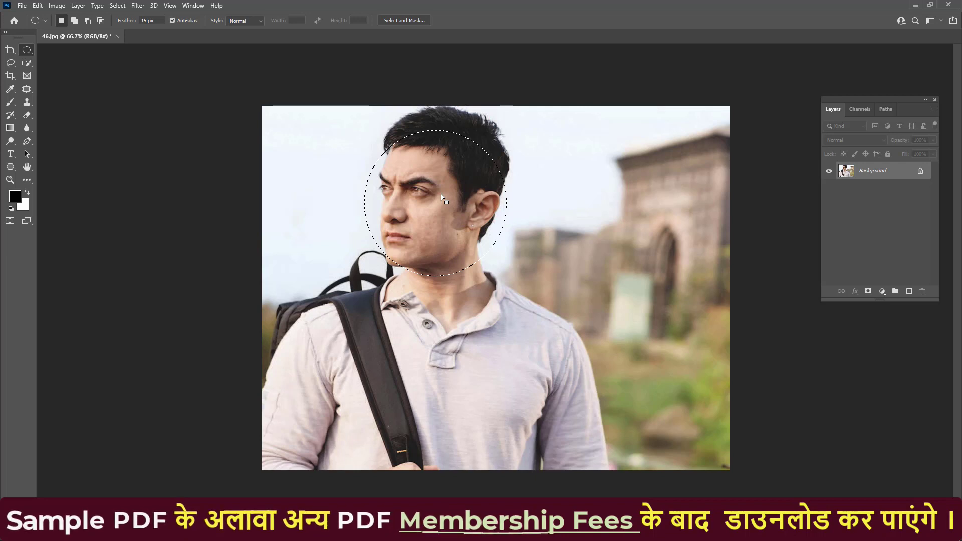
# Redraw the oval around the head, copy it to Layer 1, and compare it against the Background
pyautogui.click(407, 206)
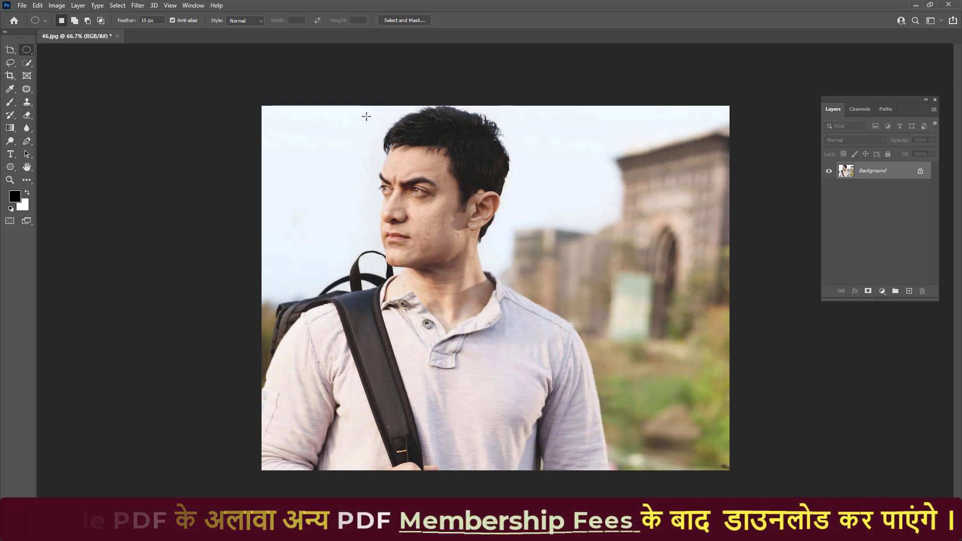
pyautogui.moveTo(366, 118); pyautogui.dragTo(525, 278)
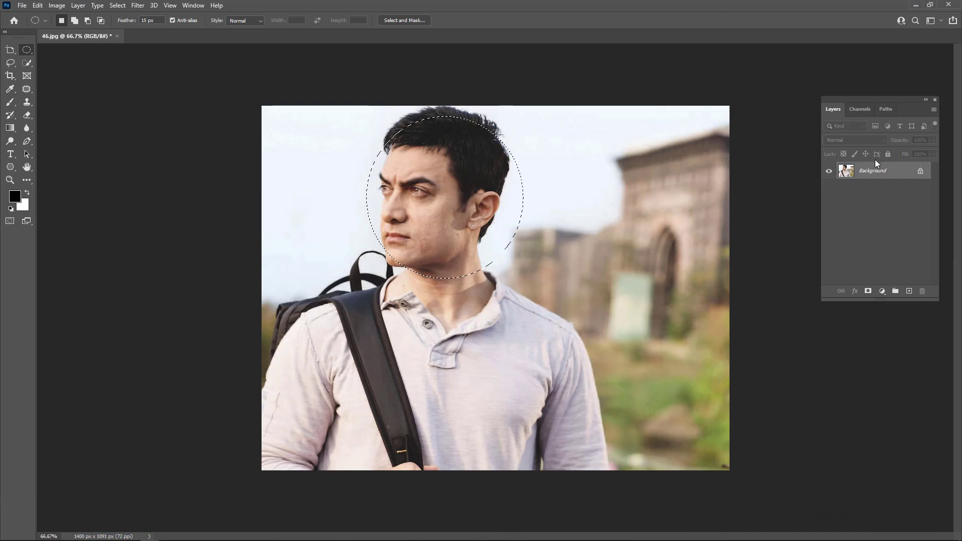
pyautogui.hotkey('ctrl', 'j')
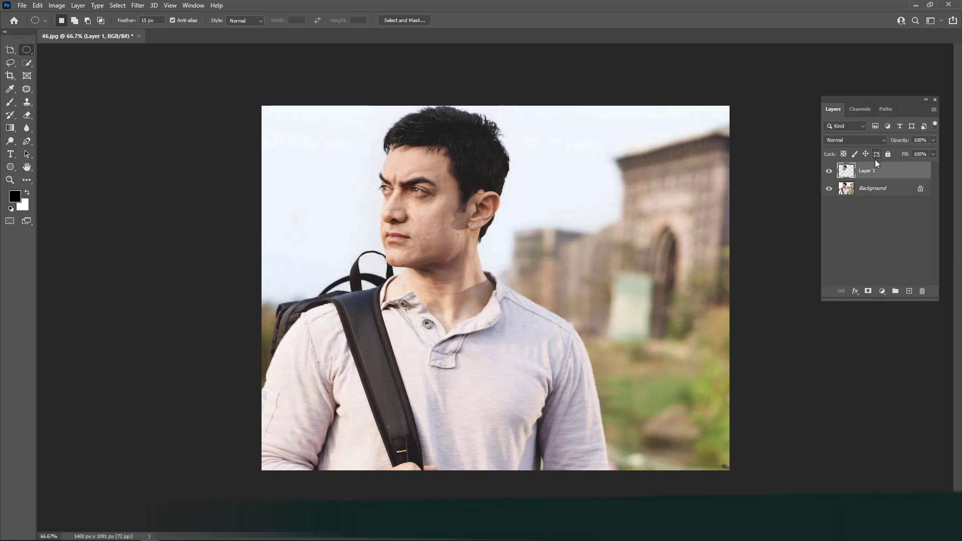
pyautogui.click(830, 189)
pyautogui.click(831, 189)
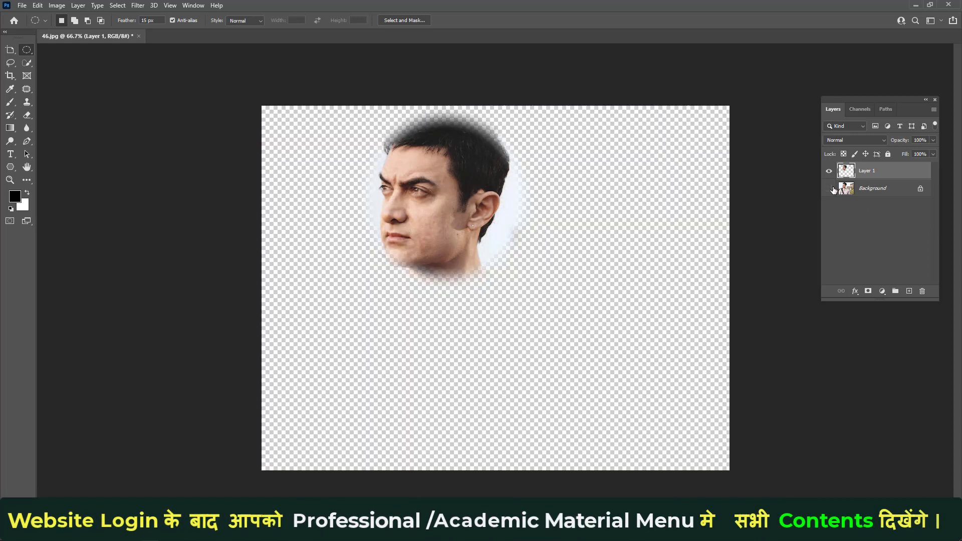
pyautogui.click(831, 189)
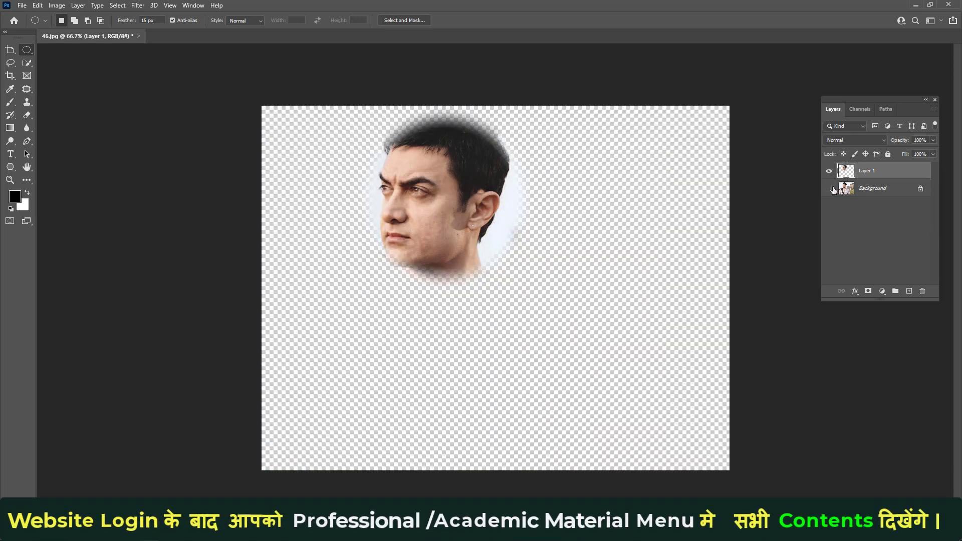
pyautogui.click(830, 189)
pyautogui.click(829, 189)
pyautogui.click(829, 189)
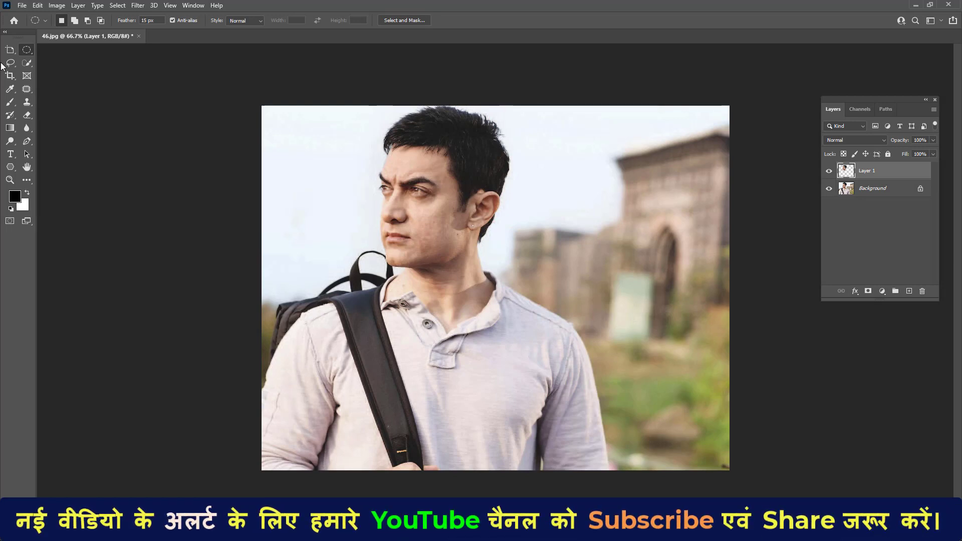
# Set the elliptical marquee Feather to 0 px and redraw a hard-edged oval around the head
pyautogui.rightClick(28, 53)
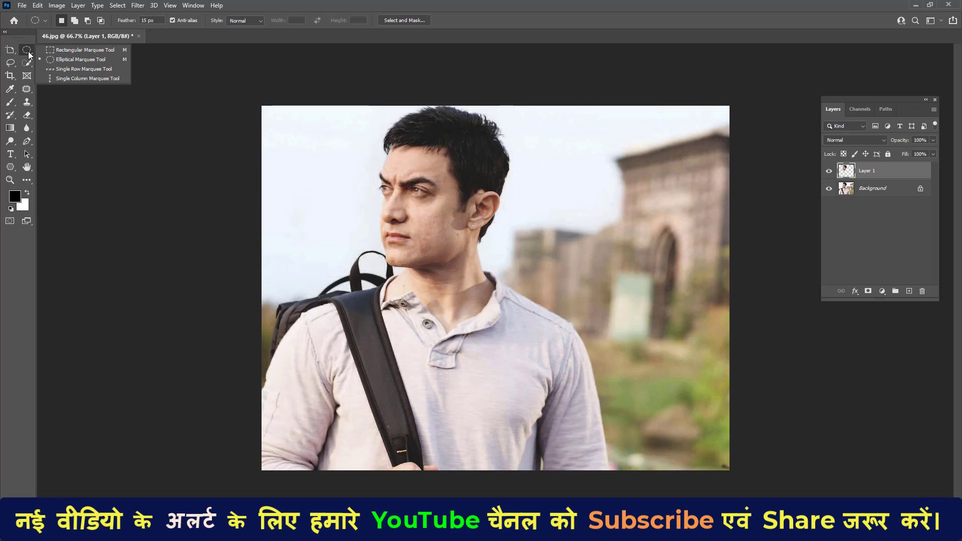
pyautogui.click(62, 58)
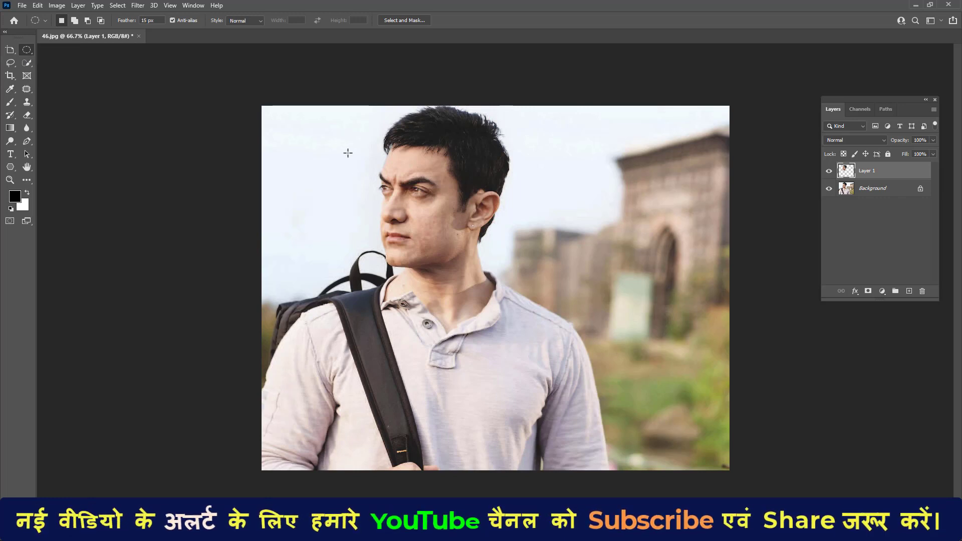
pyautogui.moveTo(373, 124); pyautogui.dragTo(510, 252)
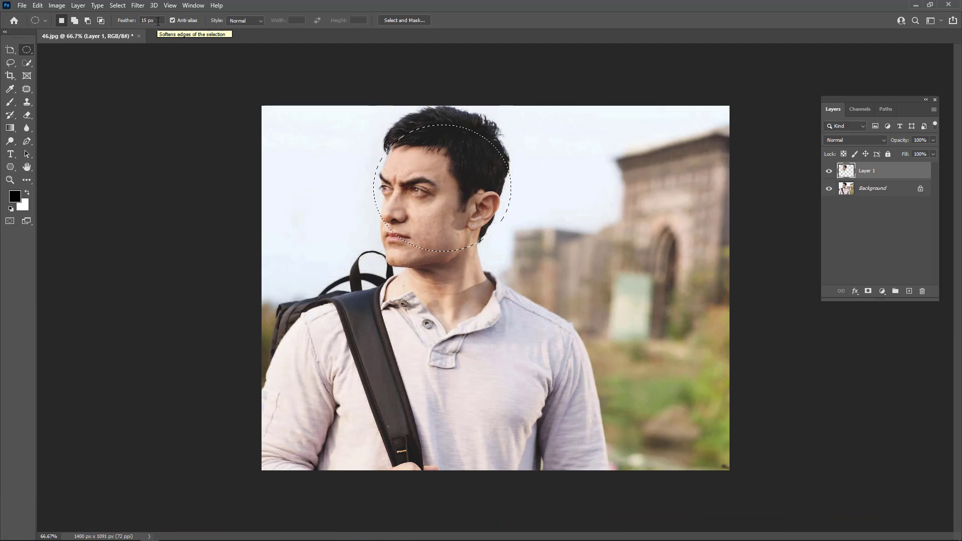
pyautogui.moveTo(158, 21); pyautogui.dragTo(143, 21)
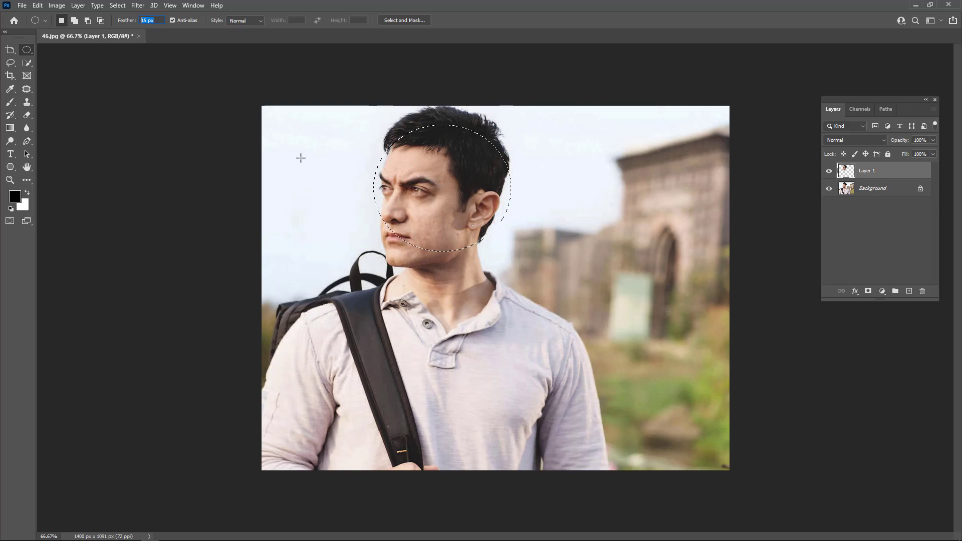
pyautogui.write('0')
pyautogui.click(354, 166)
pyautogui.moveTo(365, 122); pyautogui.dragTo(511, 273)
# Feather the oval head selection by 2 px, preview Layer 1 alone, then deselect
pyautogui.rightClick(420, 168)
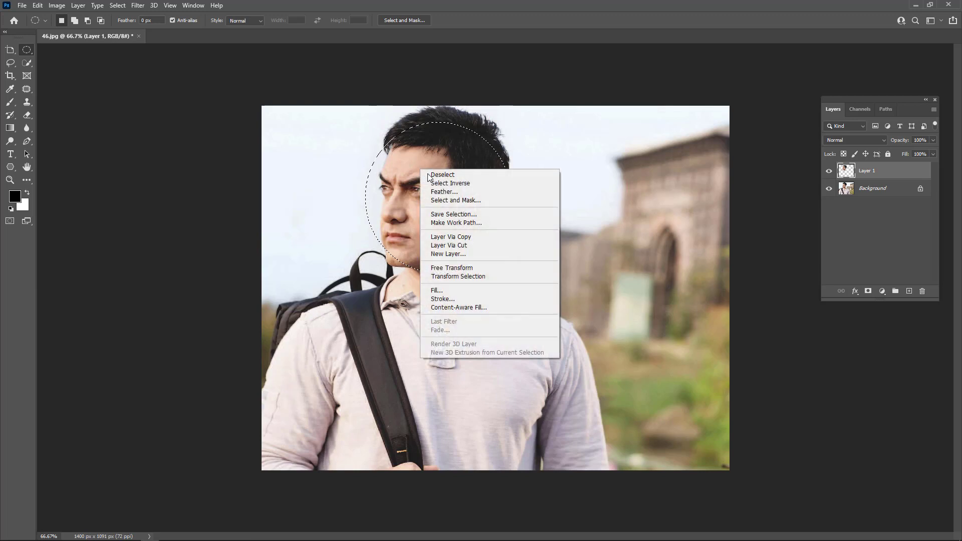
pyautogui.click(453, 195)
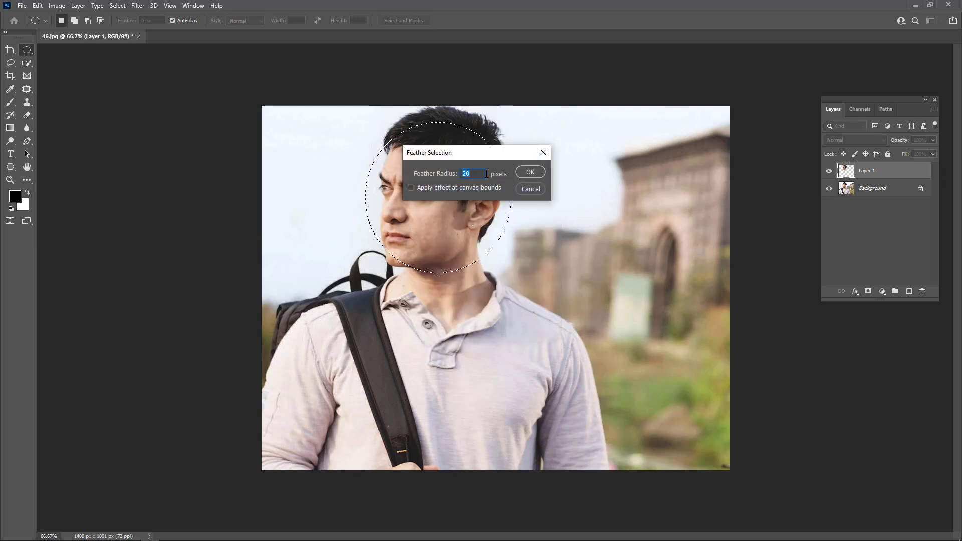
pyautogui.write('2')
pyautogui.press('Return')
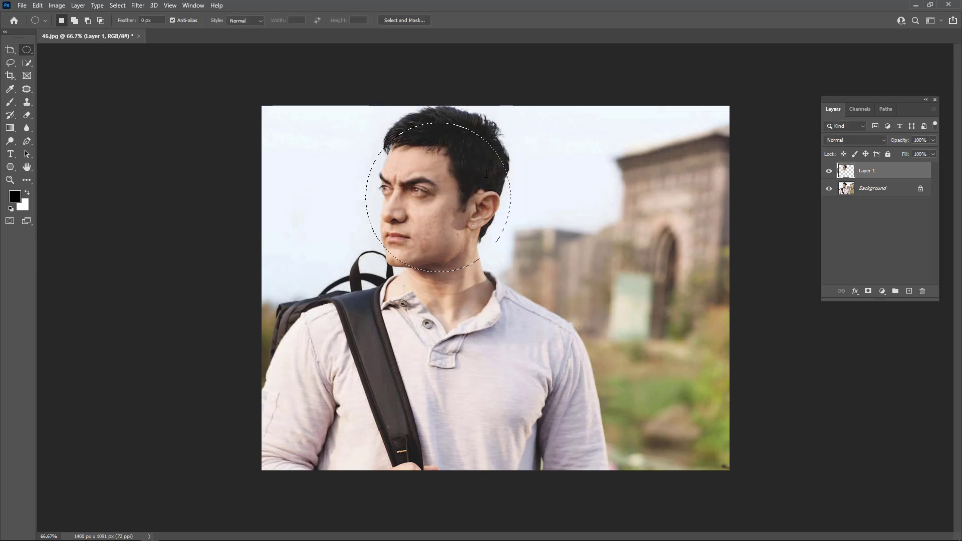
pyautogui.click(829, 189)
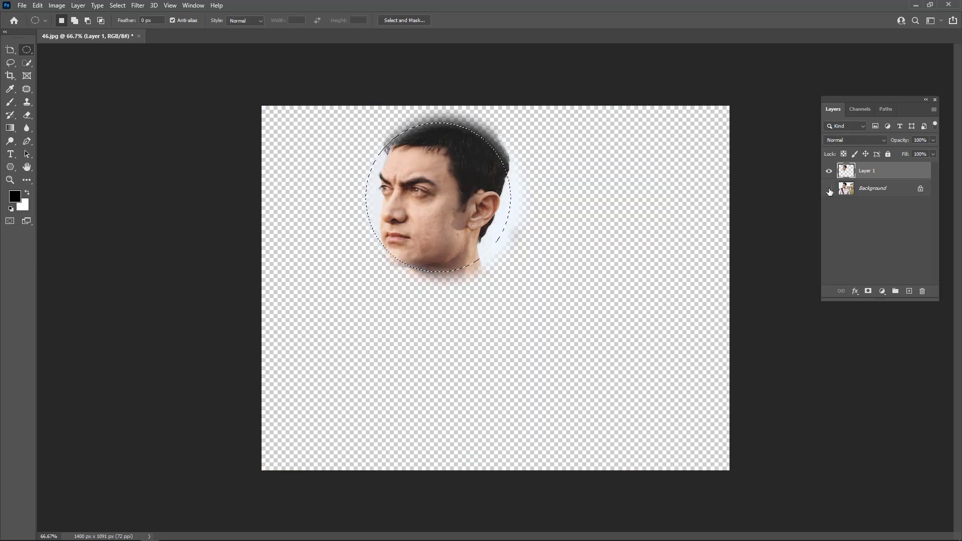
pyautogui.click(828, 189)
pyautogui.click(828, 189)
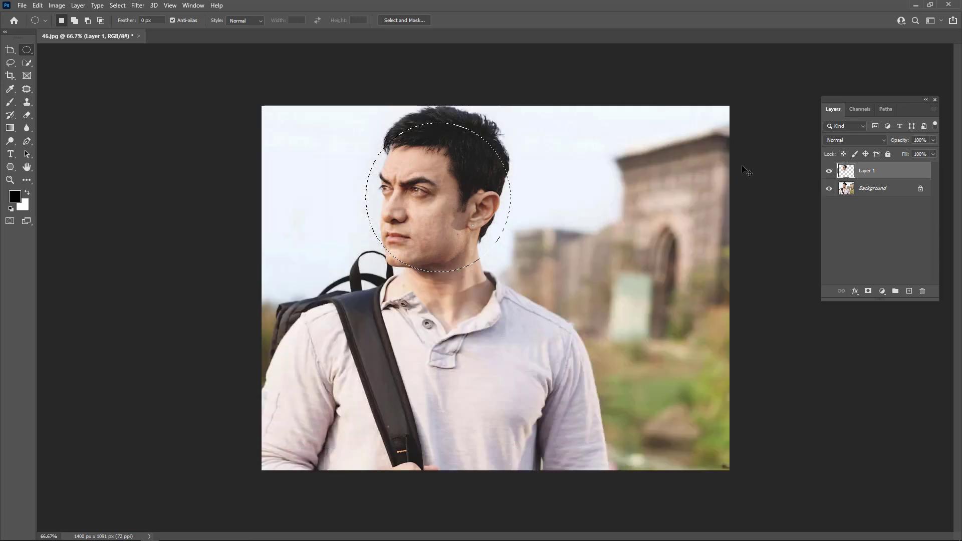
pyautogui.hotkey('ctrl', 'd')
# On the Background, inverse an oval head selection and copy everything but the head to Layer 2
pyautogui.click(874, 188)
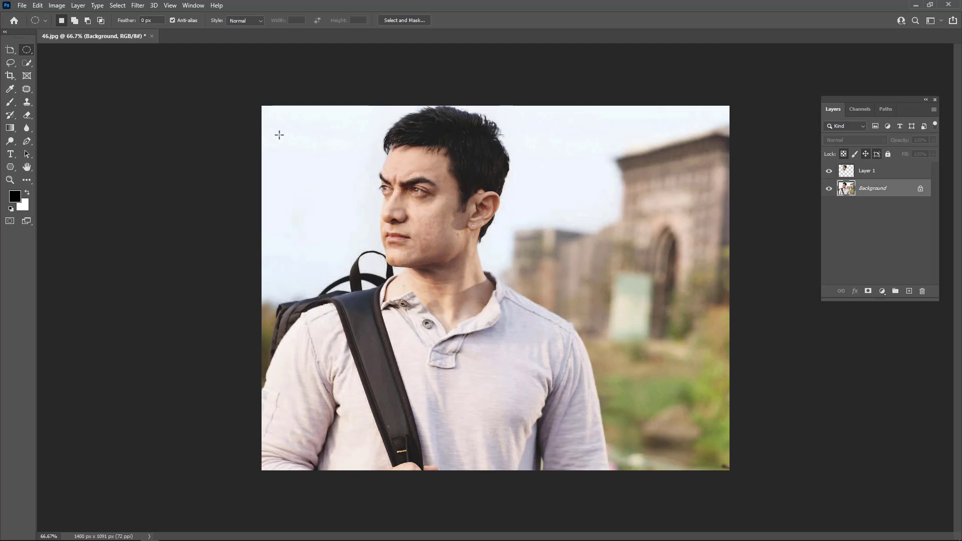
pyautogui.moveTo(391, 136); pyautogui.dragTo(533, 263)
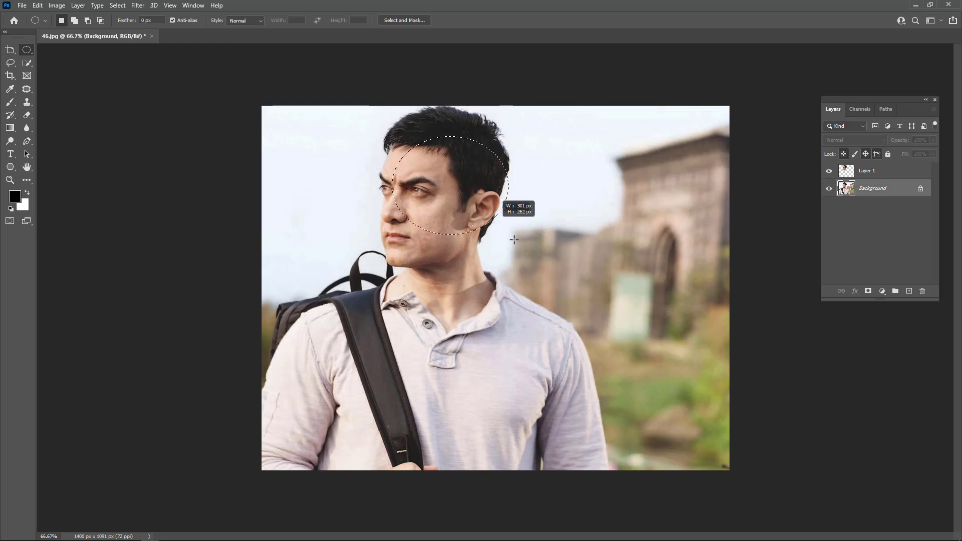
pyautogui.rightClick(476, 181)
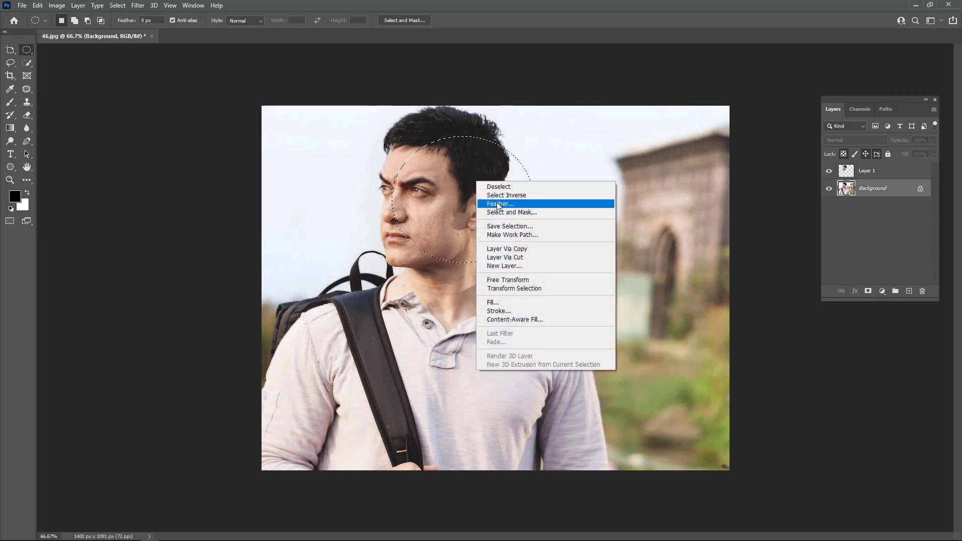
pyautogui.click(398, 188)
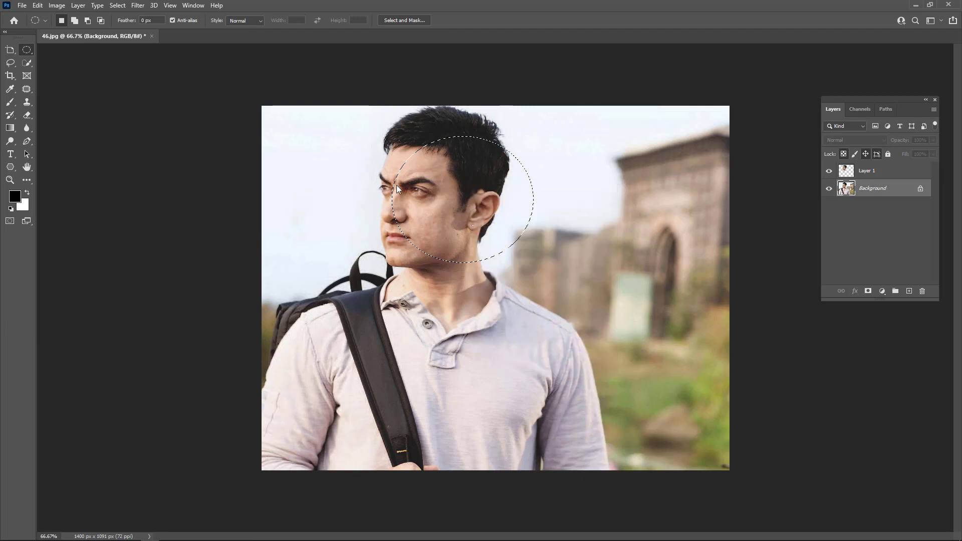
pyautogui.moveTo(356, 120)
pyautogui.mouseDown()
pyautogui.moveTo(503, 266)
pyautogui.moveTo(501, 253)
pyautogui.mouseUp()
pyautogui.rightClick(435, 207)
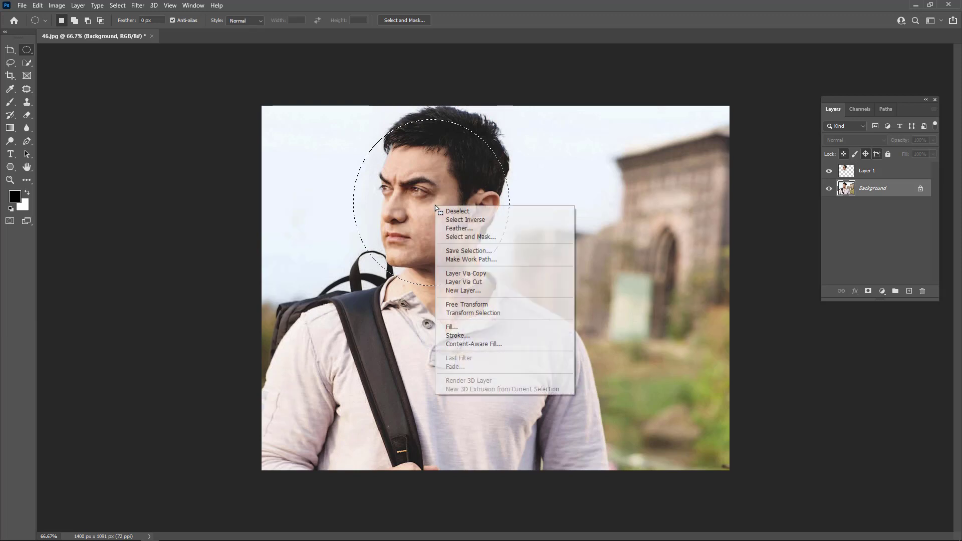
pyautogui.click(464, 220)
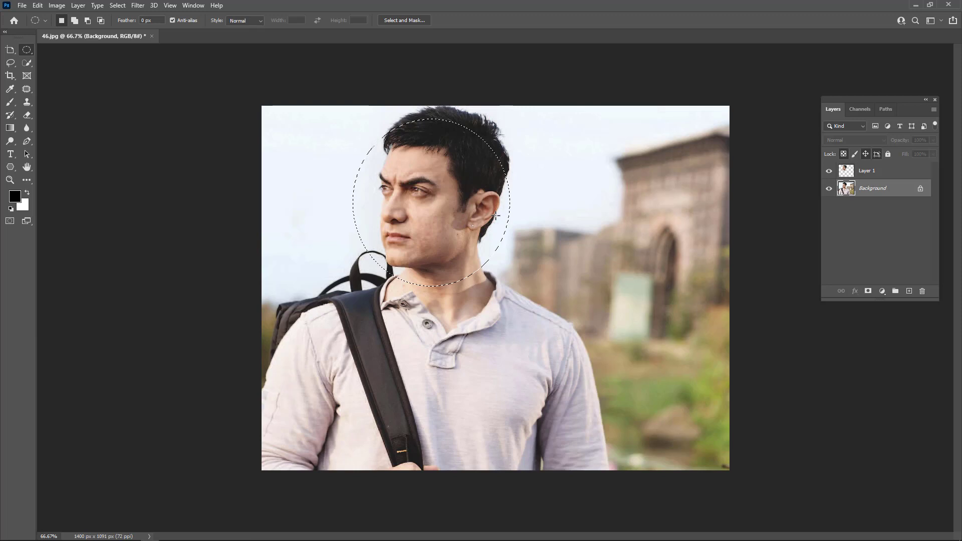
pyautogui.hotkey('ctrl', 'j')
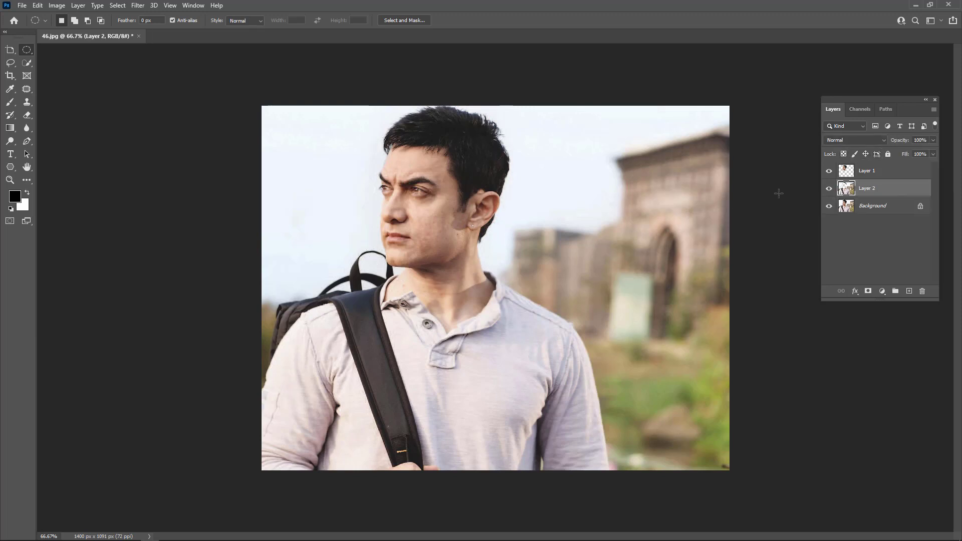
pyautogui.click(829, 171)
# Toggle the Background to inspect Layer 2's oval hole, then drag Layer 1 to the trash
pyautogui.click(829, 206)
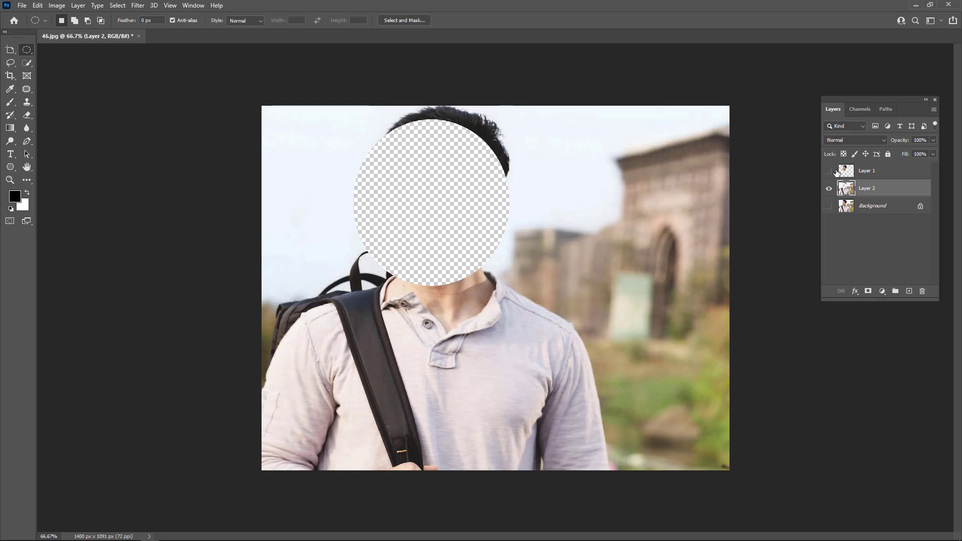
pyautogui.click(828, 205)
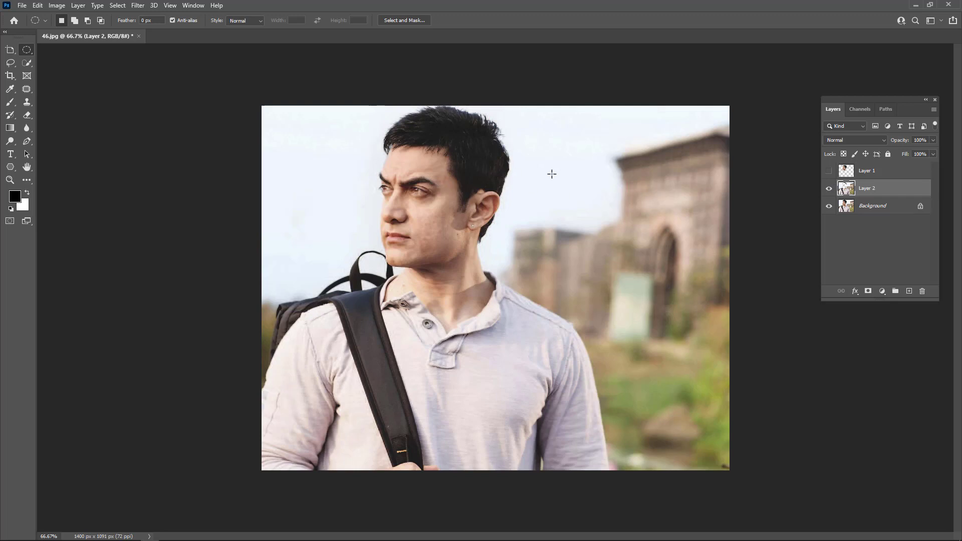
pyautogui.moveTo(881, 176)
pyautogui.mouseDown()
pyautogui.moveTo(916, 245)
pyautogui.moveTo(922, 290)
pyautogui.moveTo(921, 258)
pyautogui.moveTo(922, 291)
pyautogui.mouseUp()
# Switch to the Rectangular Marquee Tool and set Feather to 0 px
pyautogui.rightClick(28, 50)
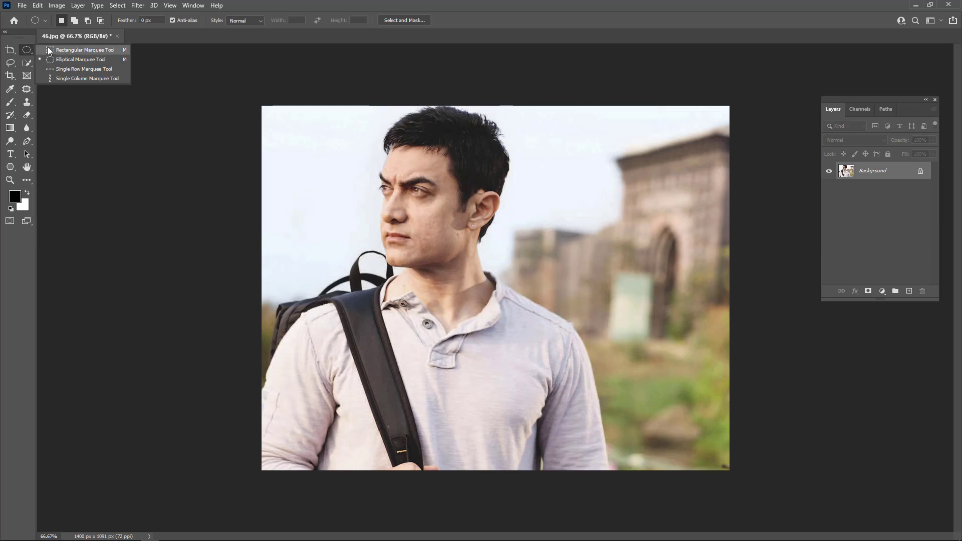
pyautogui.click(52, 50)
pyautogui.moveTo(372, 163)
pyautogui.mouseDown()
pyautogui.moveTo(450, 222)
pyautogui.moveTo(493, 273)
pyautogui.mouseUp()
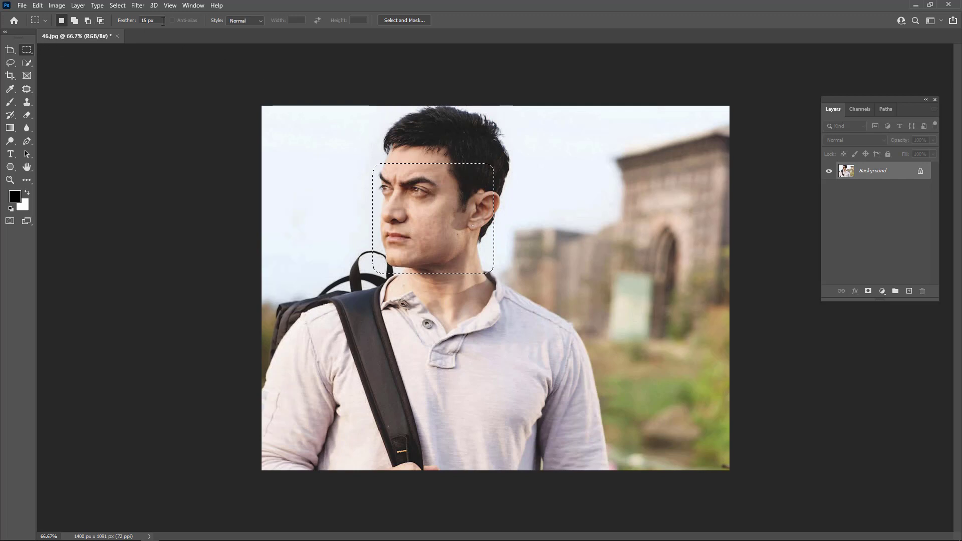
pyautogui.moveTo(162, 21); pyautogui.dragTo(134, 22)
pyautogui.write('0')
pyautogui.press('Return')
# Deselect and redraw a sharp-edged rectangle framing the man's face and chin
pyautogui.click(371, 157)
pyautogui.moveTo(371, 160); pyautogui.dragTo(508, 273)
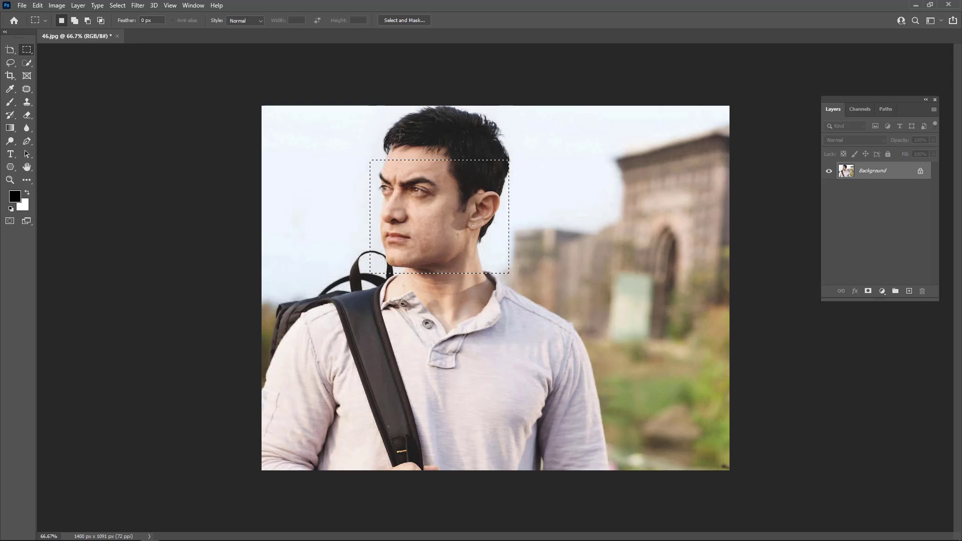
pyautogui.moveTo(360, 110); pyautogui.dragTo(511, 165)
pyautogui.moveTo(359, 169); pyautogui.dragTo(509, 263)
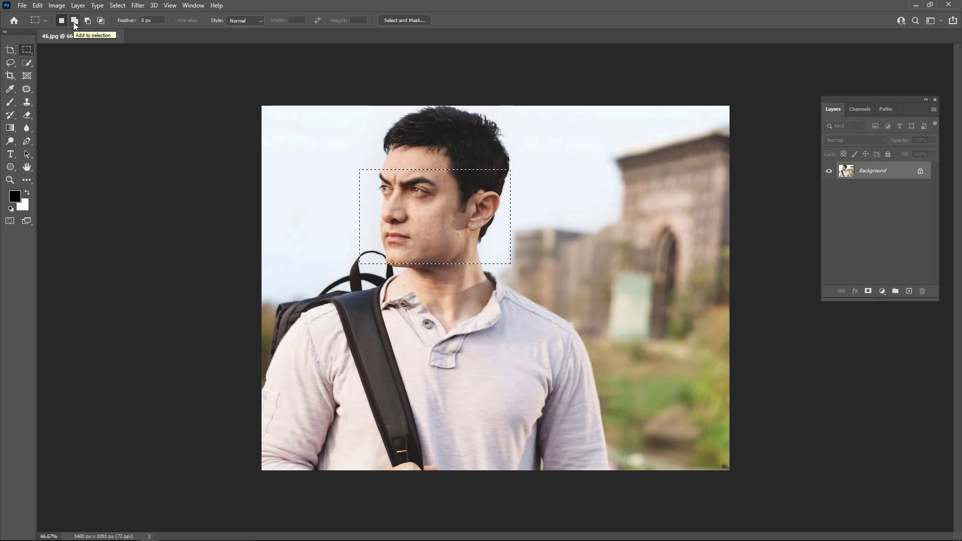
# In Add to selection mode, add rectangles above the face and down over the neck and collar
pyautogui.click(74, 21)
pyautogui.moveTo(351, 124)
pyautogui.mouseDown()
pyautogui.moveTo(413, 165)
pyautogui.moveTo(507, 173)
pyautogui.mouseUp()
pyautogui.moveTo(351, 125); pyautogui.dragTo(507, 173)
pyautogui.moveTo(363, 116); pyautogui.dragTo(473, 314)
pyautogui.moveTo(373, 234); pyautogui.dragTo(508, 341)
pyautogui.moveTo(398, 259); pyautogui.dragTo(520, 357)
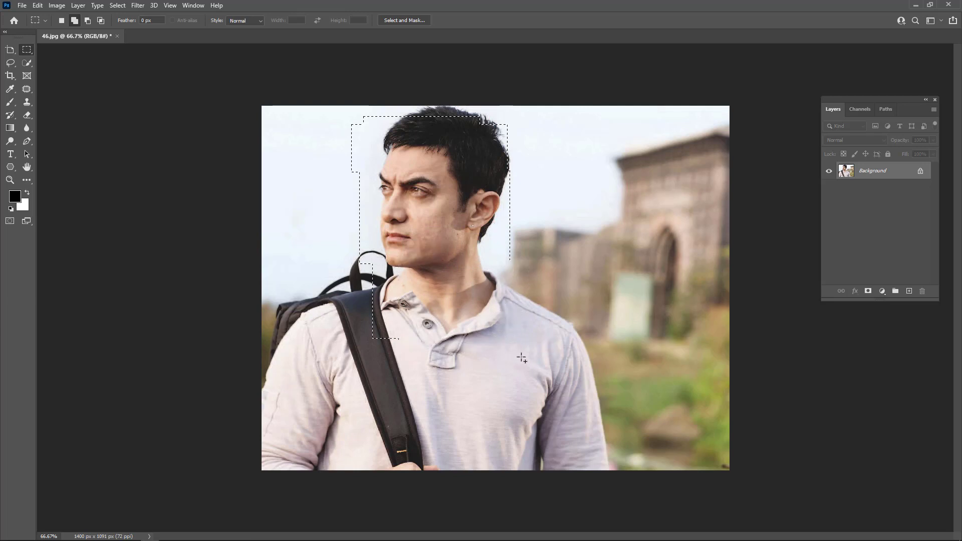
pyautogui.moveTo(405, 282); pyautogui.dragTo(529, 368)
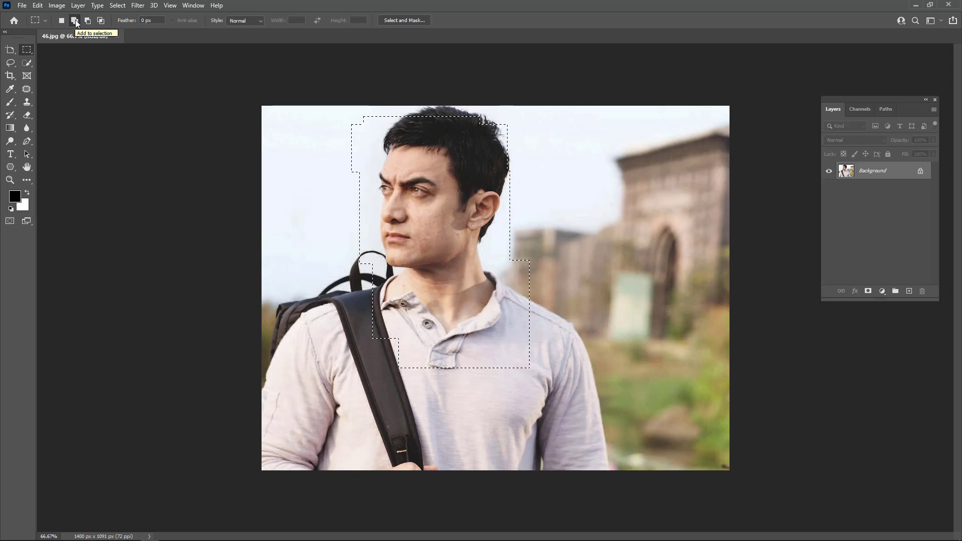
pyautogui.click(76, 24)
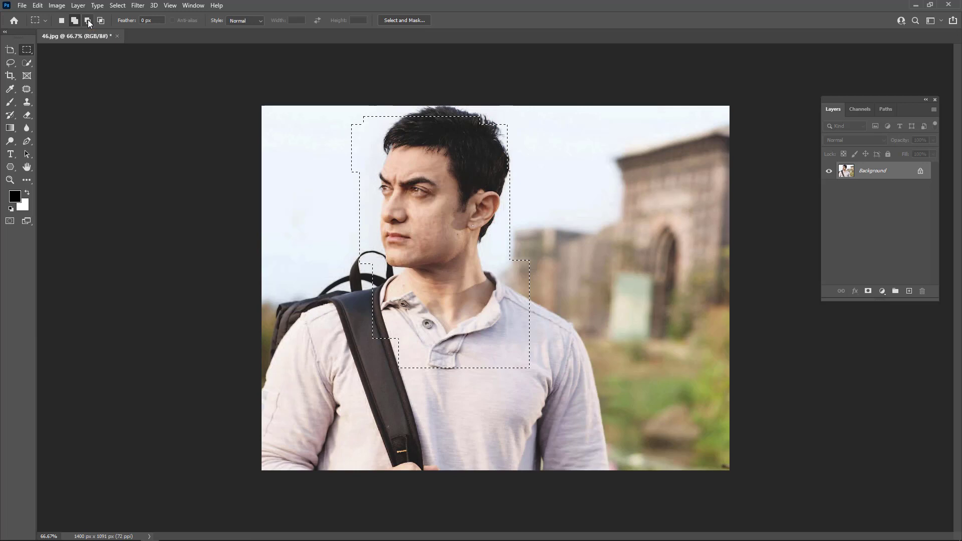
# Subtract the shirt, neck, sides and mid-face, leaving separate strips over the hair and chin
pyautogui.click(87, 21)
pyautogui.moveTo(355, 327); pyautogui.dragTo(572, 387)
pyautogui.moveTo(364, 293); pyautogui.dragTo(543, 340)
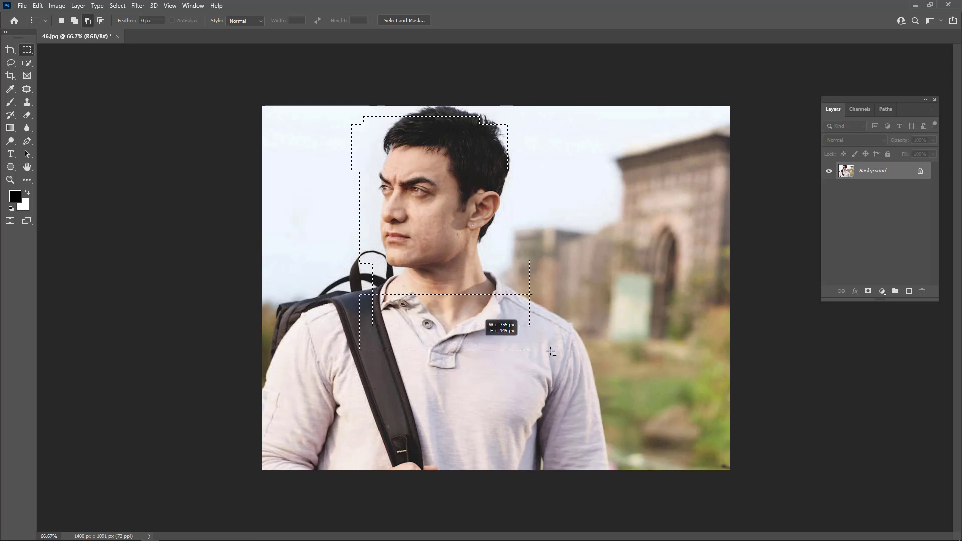
pyautogui.moveTo(369, 275); pyautogui.dragTo(545, 320)
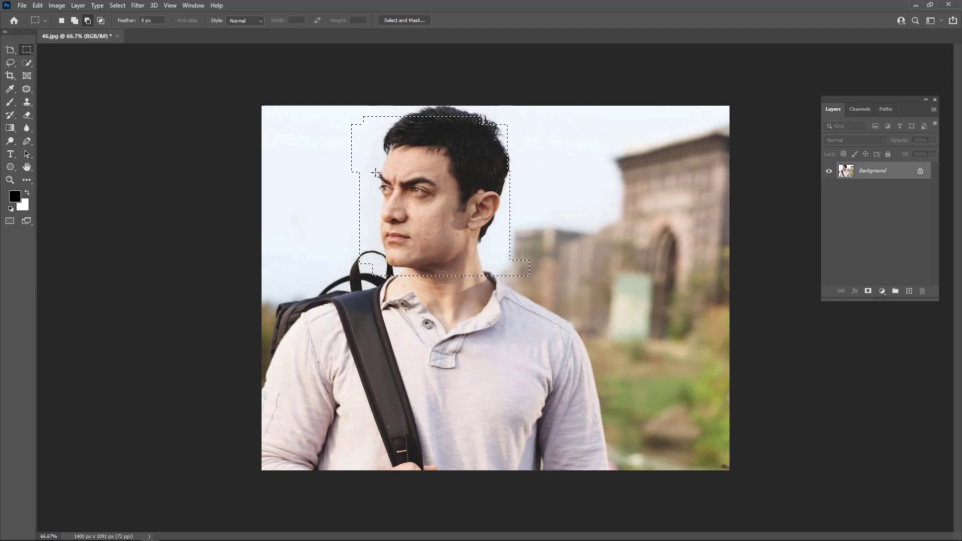
pyautogui.moveTo(332, 105); pyautogui.dragTo(375, 234)
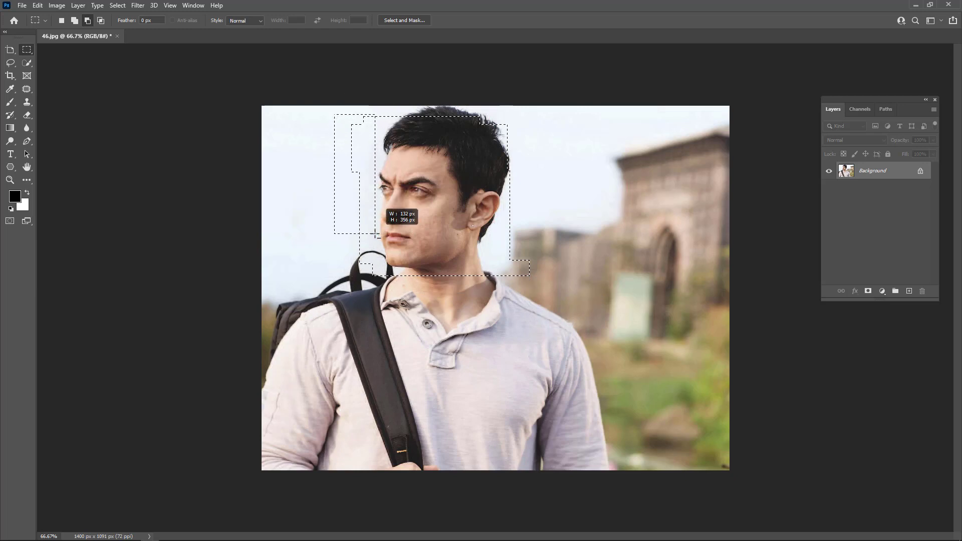
pyautogui.moveTo(532, 204); pyautogui.dragTo(511, 290)
pyautogui.moveTo(340, 223); pyautogui.dragTo(384, 277)
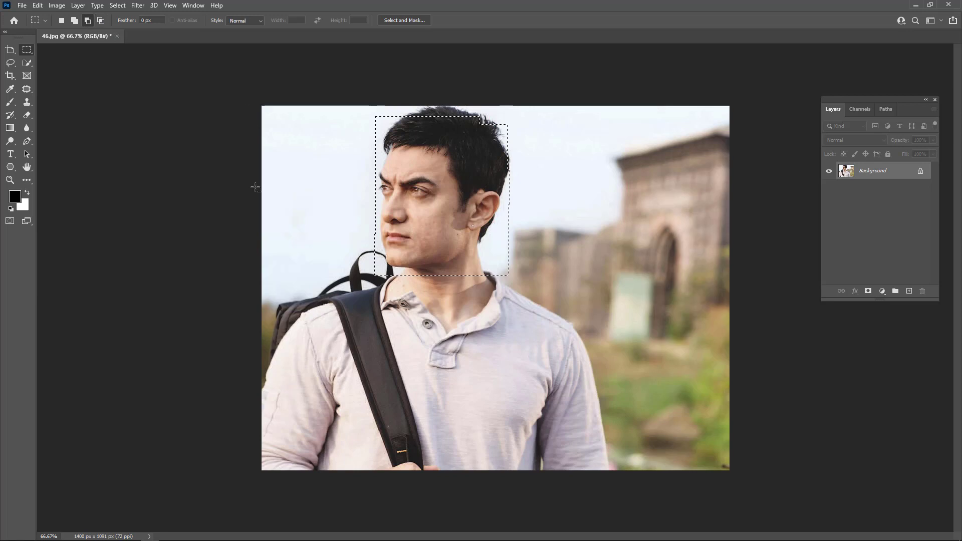
pyautogui.moveTo(347, 170); pyautogui.dragTo(513, 241)
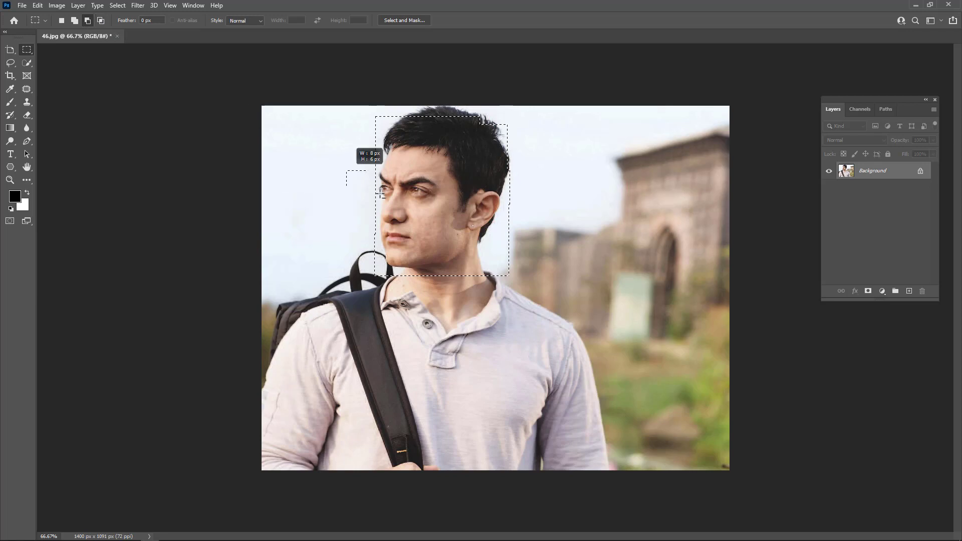
pyautogui.moveTo(533, 237); pyautogui.dragTo(543, 230)
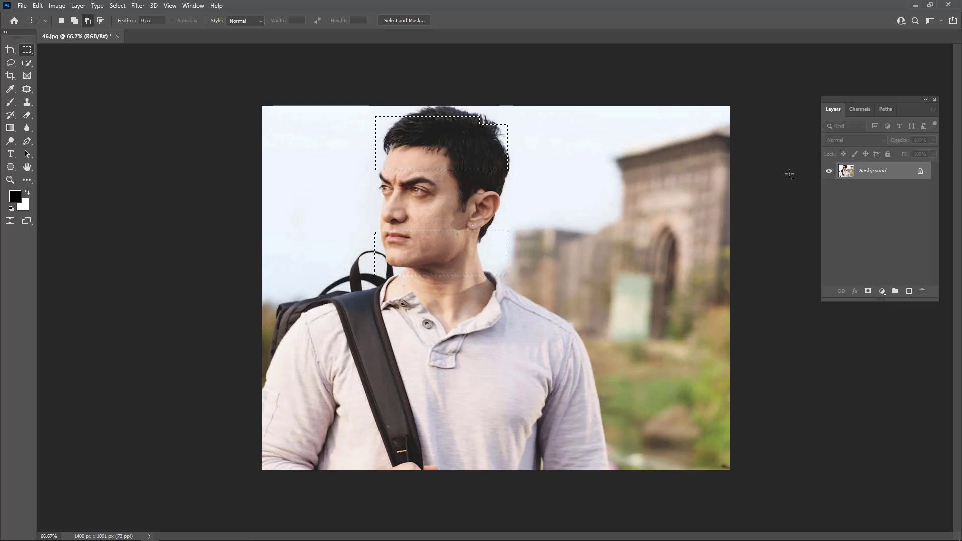
# Copy the strips to Layer 1 with Ctrl+J, check it by toggling Background, then select Background
pyautogui.hotkey('ctrl', 'j')
pyautogui.click(829, 188)
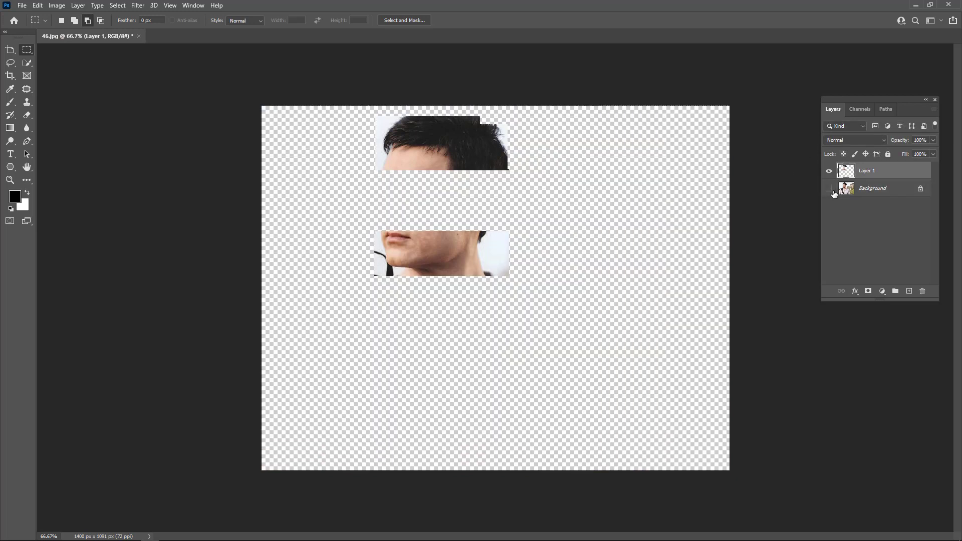
pyautogui.click(829, 189)
pyautogui.click(829, 189)
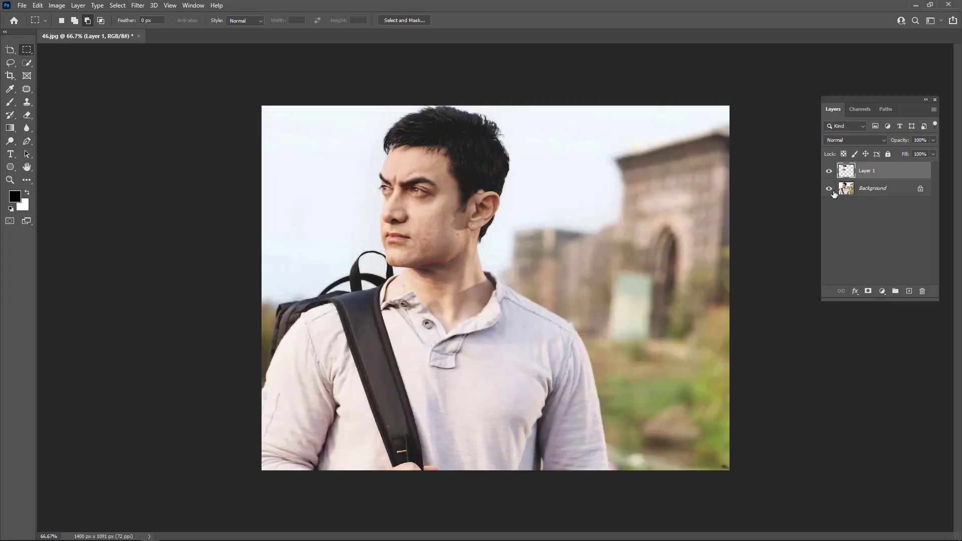
pyautogui.click(864, 188)
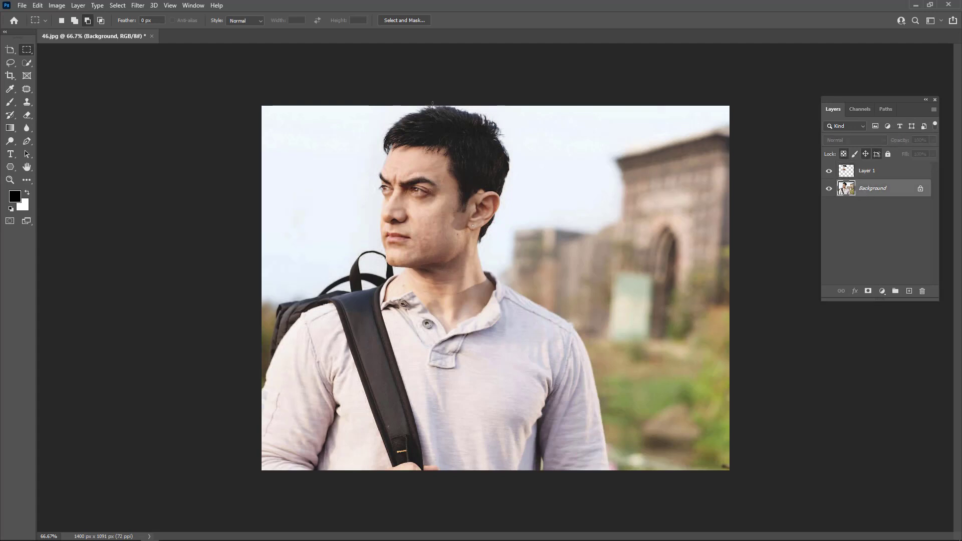
pyautogui.click(88, 21)
# Draw and trim a trial face rectangle, then clear it and return to New Selection mode
pyautogui.moveTo(376, 169); pyautogui.dragTo(546, 303)
pyautogui.moveTo(349, 143); pyautogui.dragTo(495, 240)
pyautogui.moveTo(413, 146); pyautogui.dragTo(577, 253)
pyautogui.moveTo(430, 168); pyautogui.dragTo(536, 320)
pyautogui.click(60, 20)
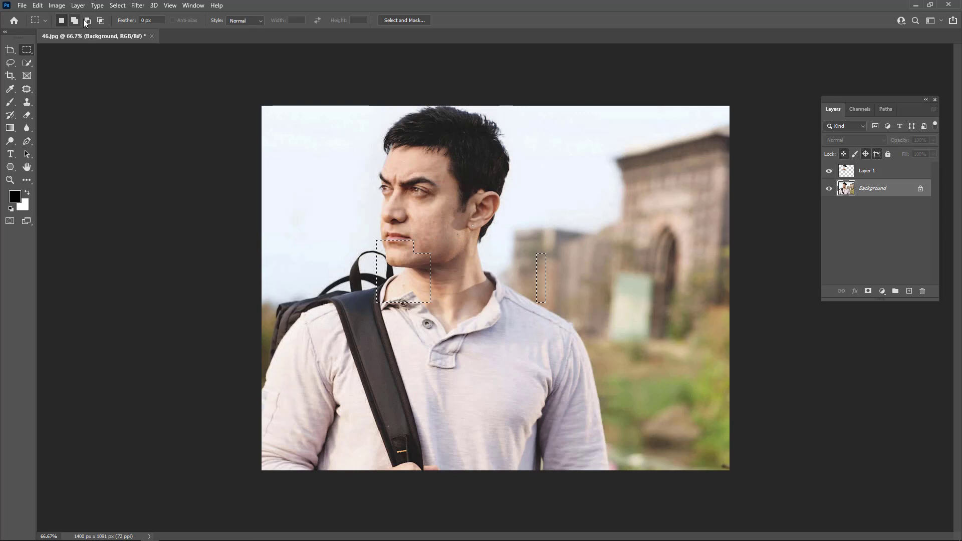
pyautogui.click(484, 275)
pyautogui.click(74, 21)
pyautogui.click(62, 21)
# Select a rectangle around the face, then Shift-add the hair top and a strip down the neck
pyautogui.moveTo(377, 134); pyautogui.dragTo(526, 229)
pyautogui.hotkey('ctrl', 'z')
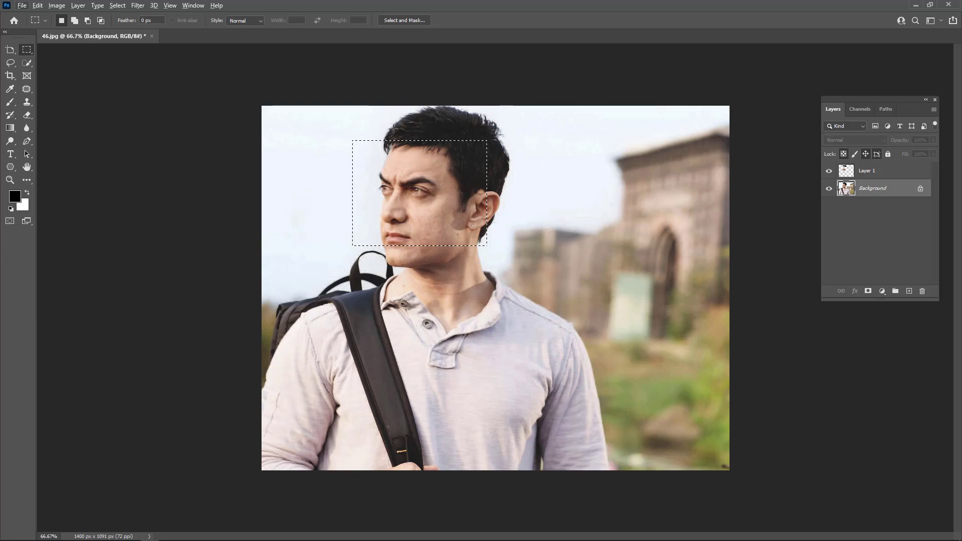
pyautogui.press('shift')
pyautogui.moveTo(364, 119); pyautogui.dragTo(501, 210)
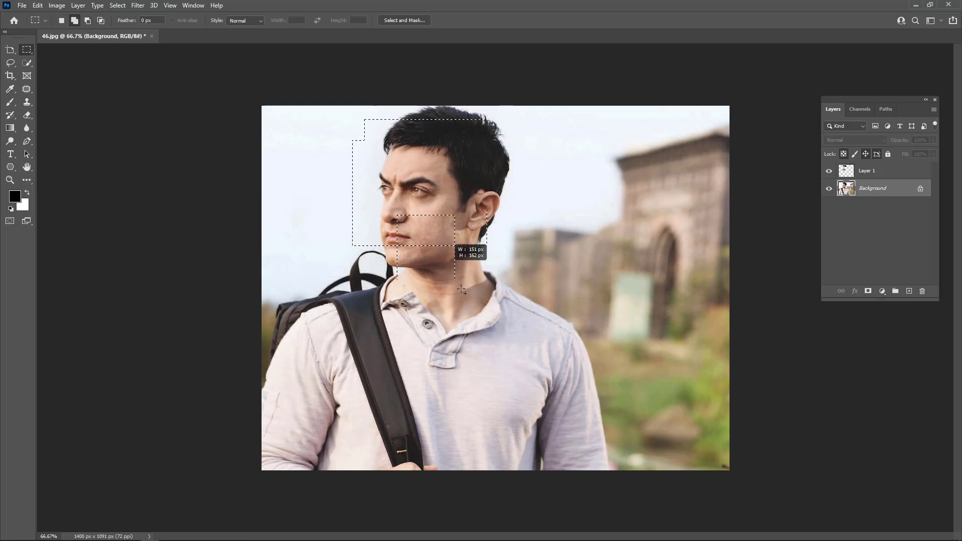
pyautogui.moveTo(397, 229); pyautogui.dragTo(472, 299)
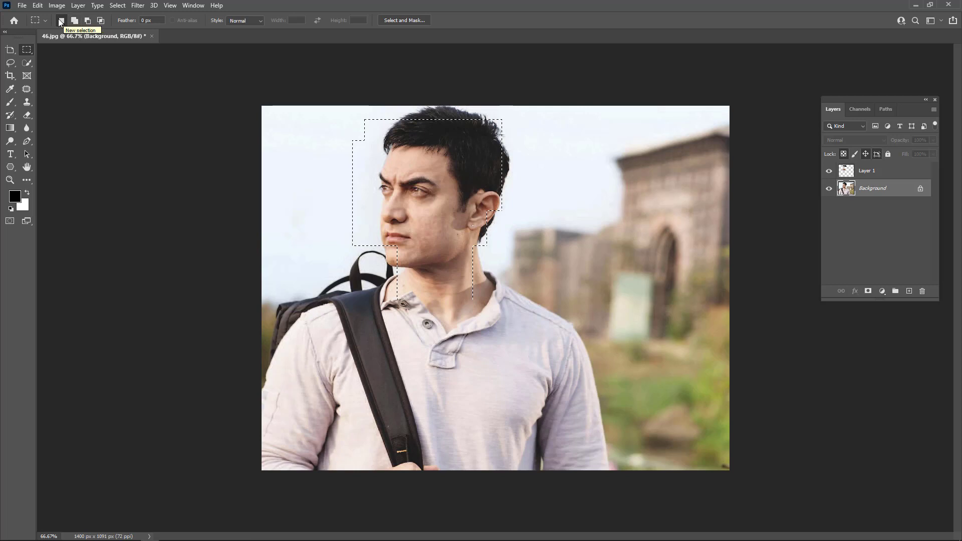
# Alt-subtract the selection's left side, then intersect it with a band over the upper face
pyautogui.click(61, 21)
pyautogui.press('alt')
pyautogui.moveTo(337, 201); pyautogui.dragTo(380, 263)
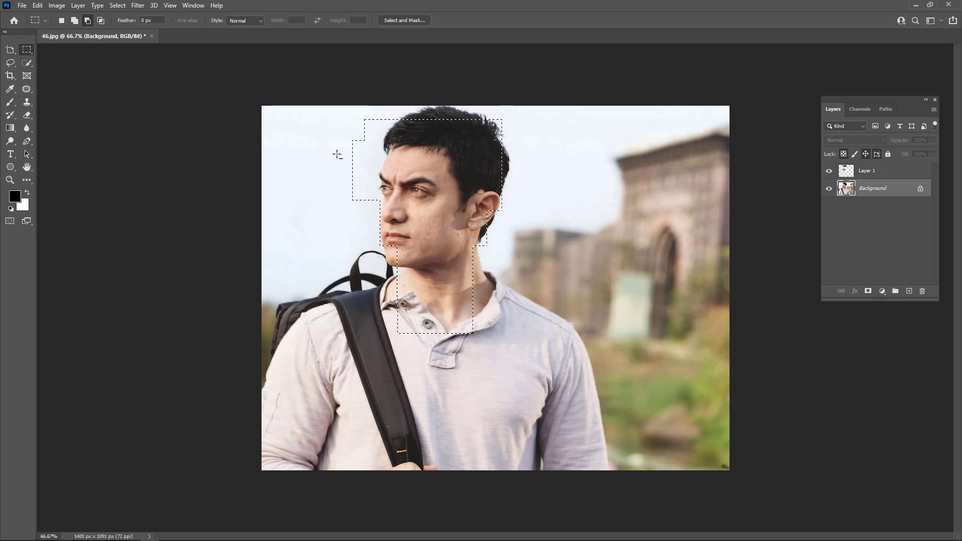
pyautogui.moveTo(336, 135); pyautogui.dragTo(372, 200)
pyautogui.moveTo(358, 113); pyautogui.dragTo(382, 157)
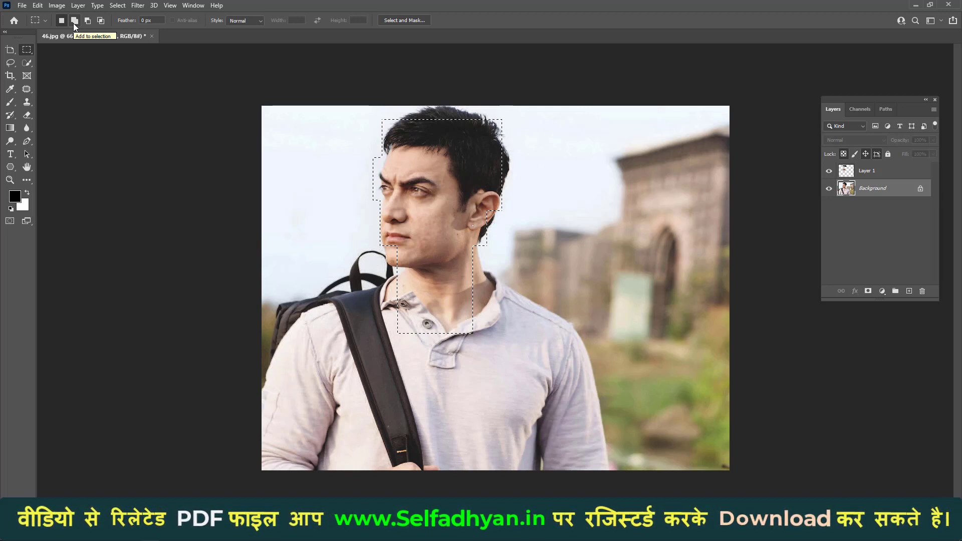
pyautogui.click(101, 21)
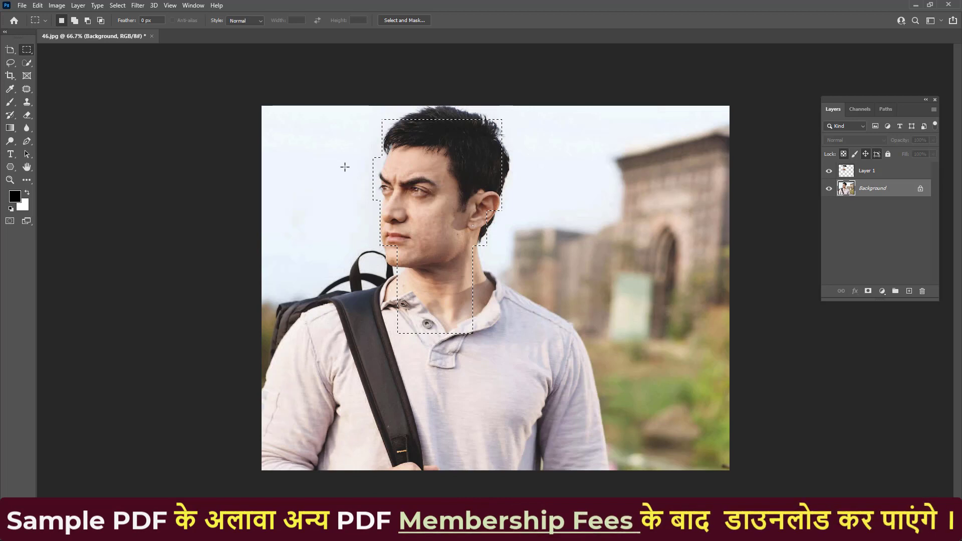
pyautogui.moveTo(348, 133); pyautogui.dragTo(502, 218)
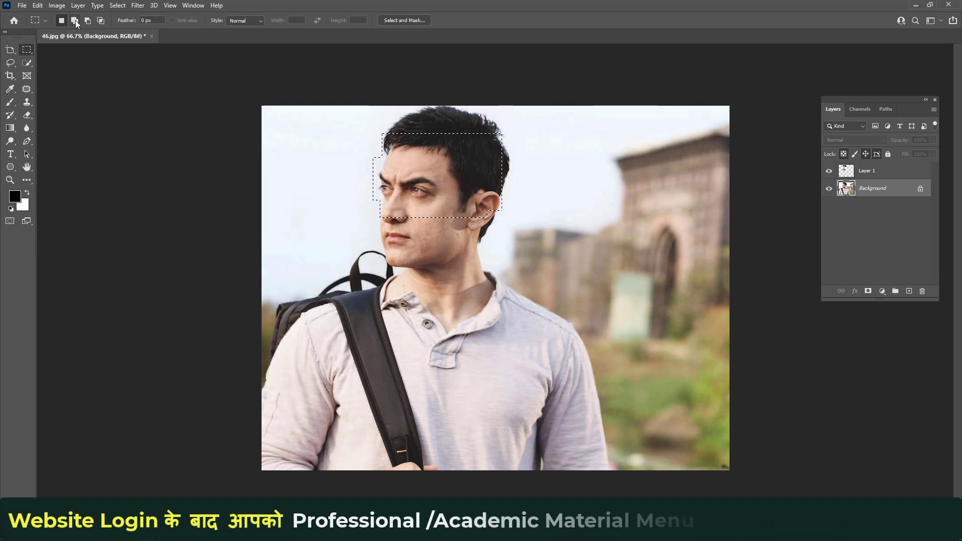
# Deselect with Ctrl+D and show the options-bar Style list of marquee choices
pyautogui.click(45, 20)
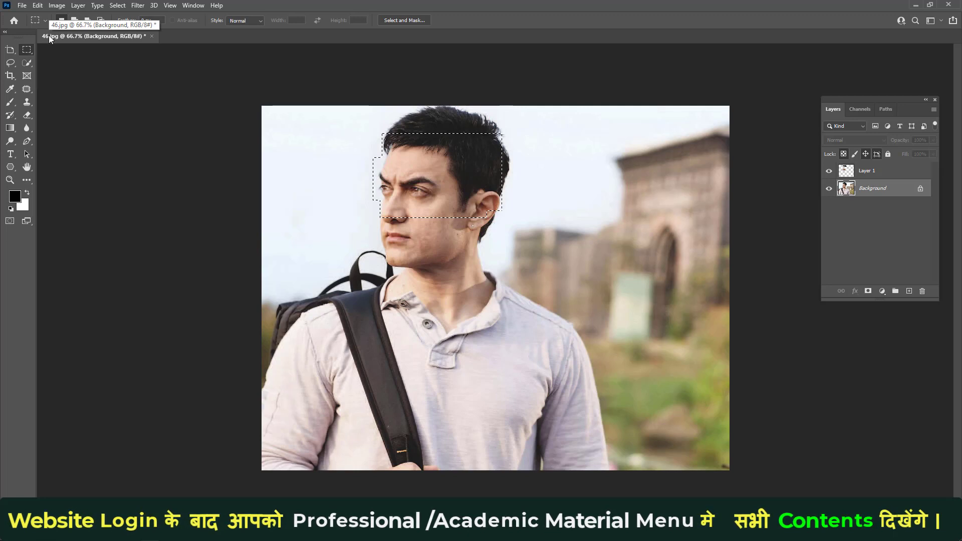
pyautogui.hotkey('ctrl', 'd')
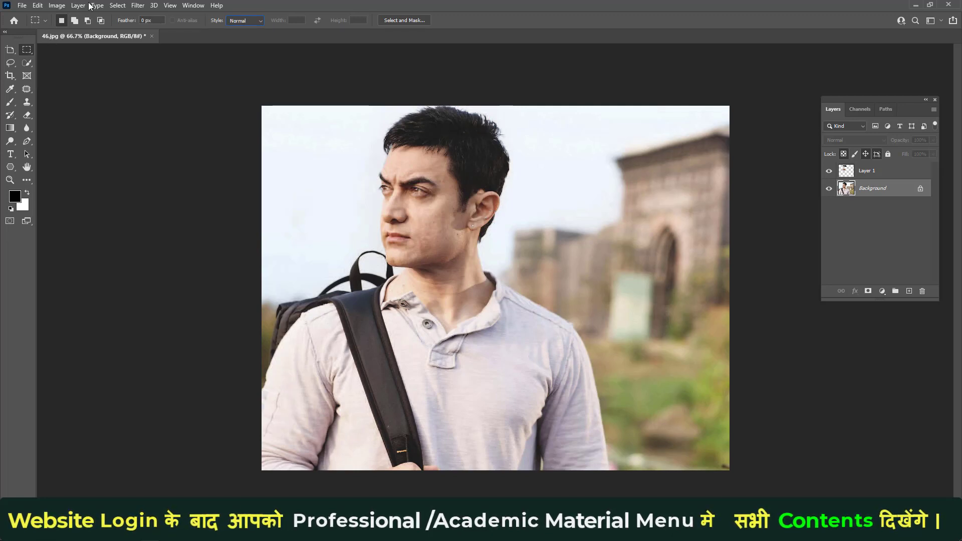
pyautogui.click(245, 21)
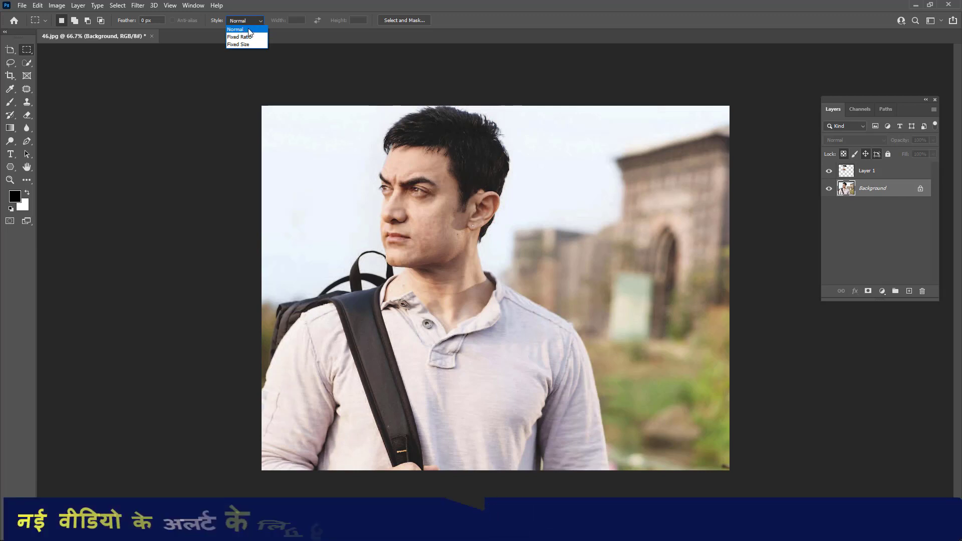
# Set Style to Fixed Ratio 1:1 and drag a square selection on the sky right of the head
pyautogui.click(249, 38)
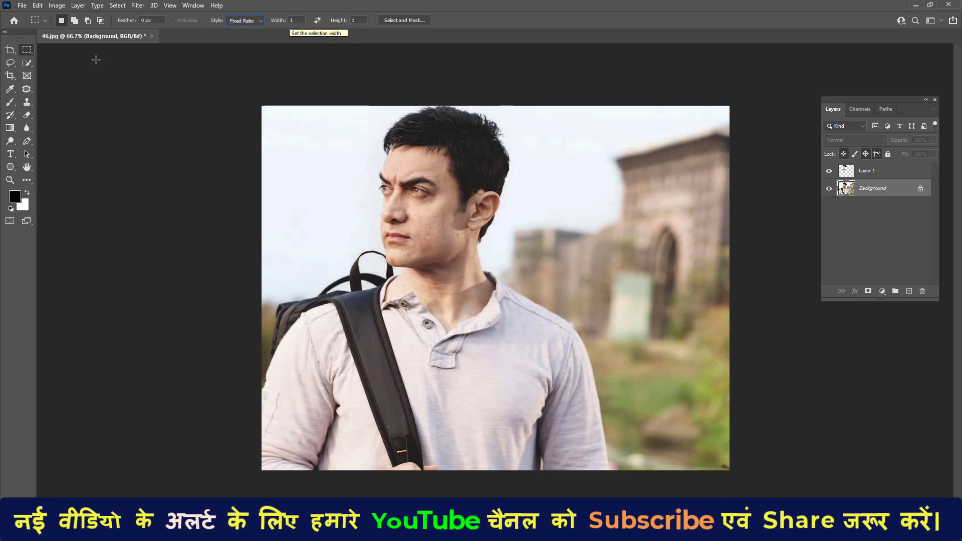
pyautogui.moveTo(372, 146); pyautogui.dragTo(407, 182)
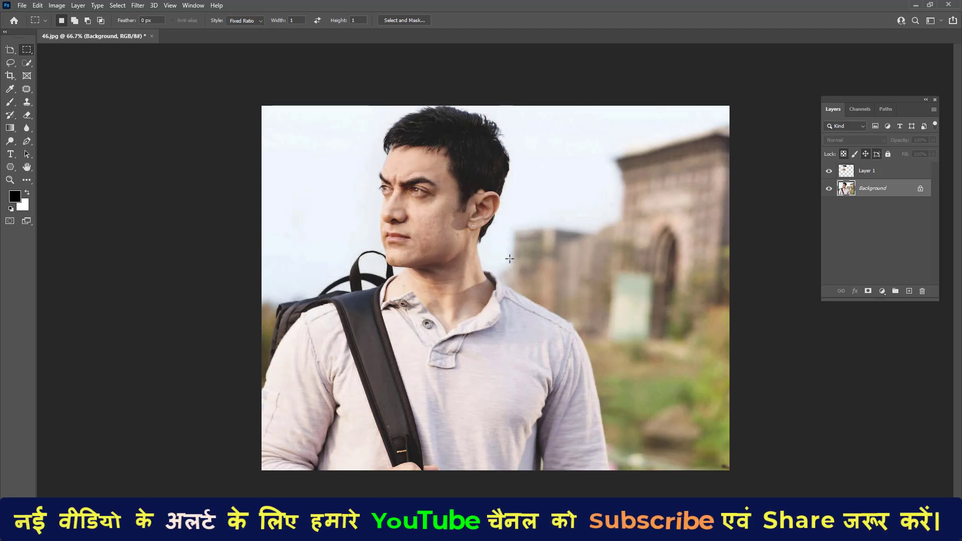
pyautogui.moveTo(523, 173)
pyautogui.mouseDown()
pyautogui.moveTo(649, 209)
pyautogui.moveTo(654, 279)
pyautogui.mouseUp()
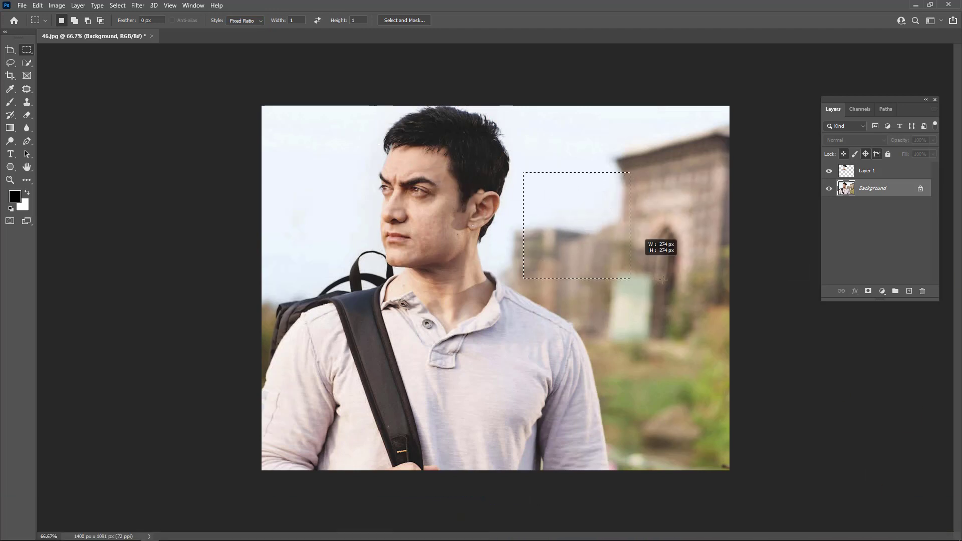
pyautogui.moveTo(653, 279)
pyautogui.mouseDown()
pyautogui.moveTo(682, 288)
pyautogui.moveTo(554, 219)
pyautogui.moveTo(642, 267)
pyautogui.mouseUp()
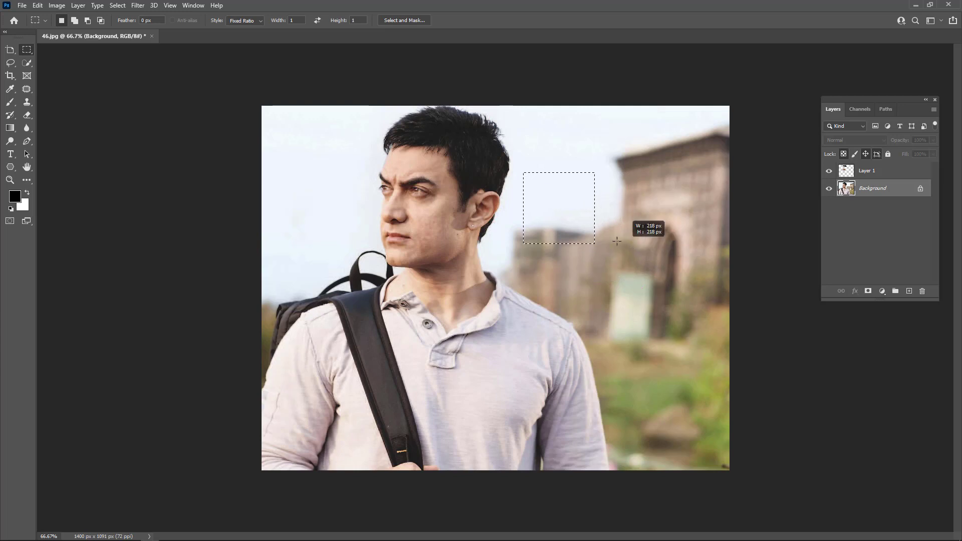
pyautogui.moveTo(642, 268)
pyautogui.mouseDown()
pyautogui.moveTo(667, 291)
pyautogui.moveTo(598, 247)
pyautogui.mouseUp()
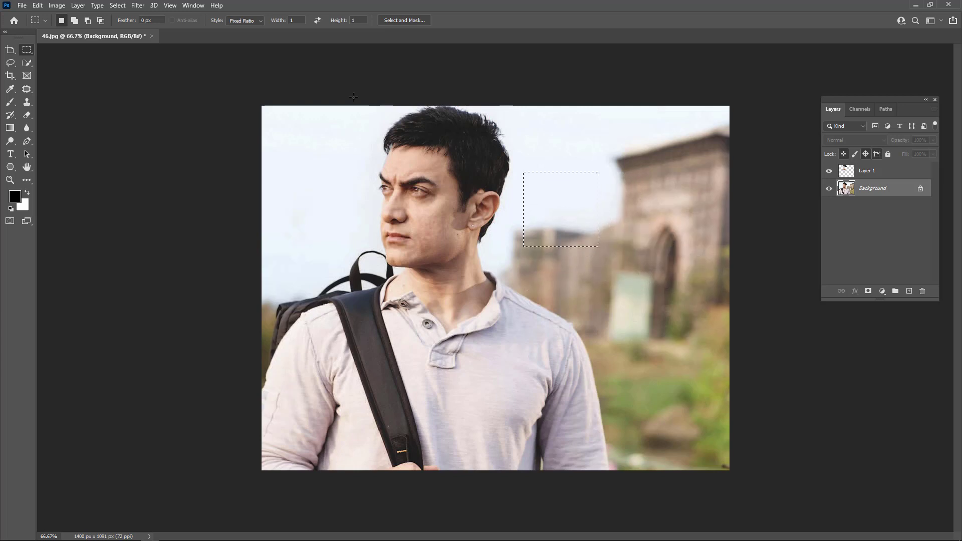
# Set Style to Fixed Size, 100 × 100 px, and place the first square on the face
pyautogui.click(247, 20)
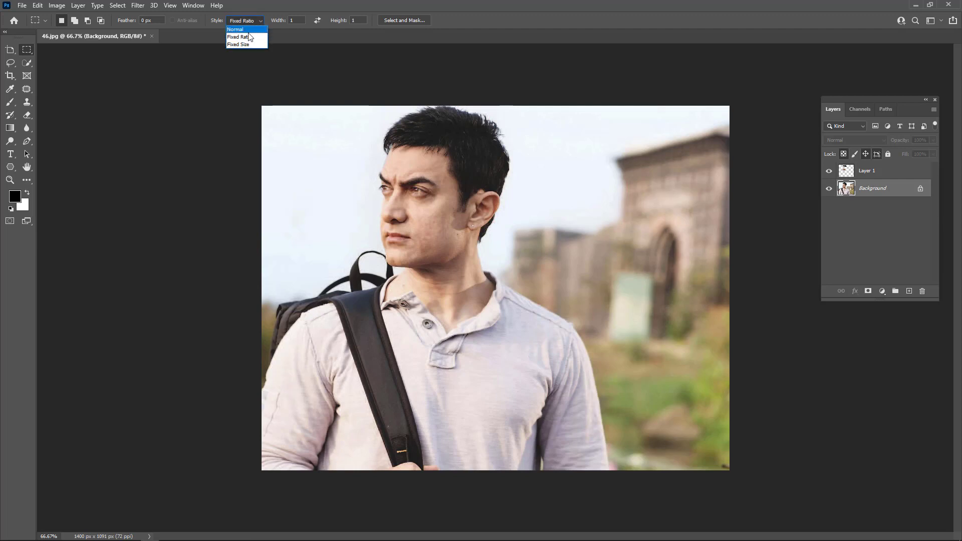
pyautogui.click(247, 44)
pyautogui.click(296, 23)
pyautogui.write('00')
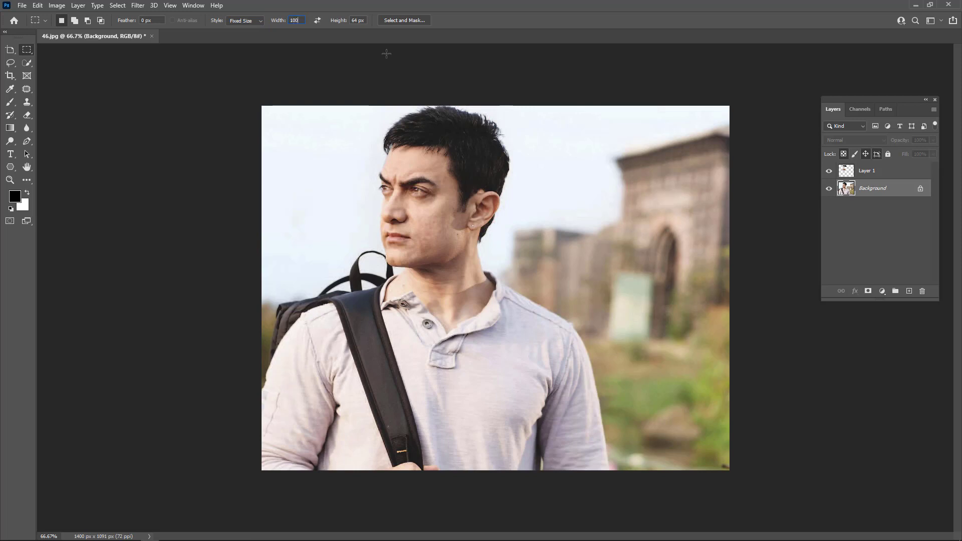
pyautogui.press('Tab')
pyautogui.write('1')
pyautogui.press('Return')
pyautogui.moveTo(398, 246)
pyautogui.mouseDown()
pyautogui.moveTo(410, 156)
pyautogui.moveTo(439, 199)
pyautogui.moveTo(379, 216)
pyautogui.moveTo(357, 172)
pyautogui.moveTo(461, 160)
pyautogui.moveTo(409, 202)
pyautogui.mouseUp()
# Add 100 px squares over the eyes, brows, cheeks and mouth, then set Style back to Normal
pyautogui.keyDown('shift'); pyautogui.click(419, 193); pyautogui.keyUp('shift')
pyautogui.keyDown('shift'); pyautogui.click(403, 177); pyautogui.keyUp('shift')
pyautogui.keyDown('shift'); pyautogui.click(424, 180); pyautogui.keyUp('shift')
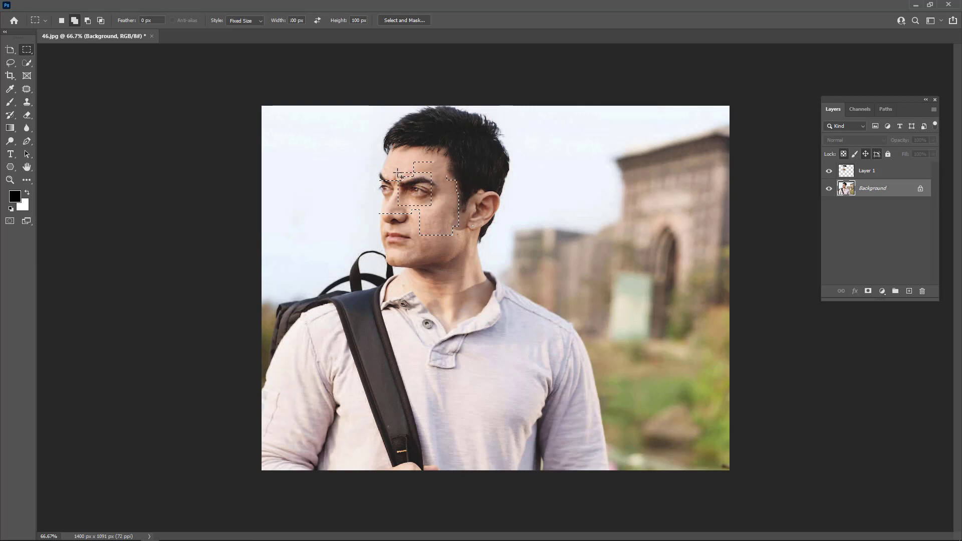
pyautogui.keyDown('shift'); pyautogui.click(395, 156); pyautogui.keyUp('shift')
pyautogui.keyDown('shift'); pyautogui.click(412, 155); pyautogui.keyUp('shift')
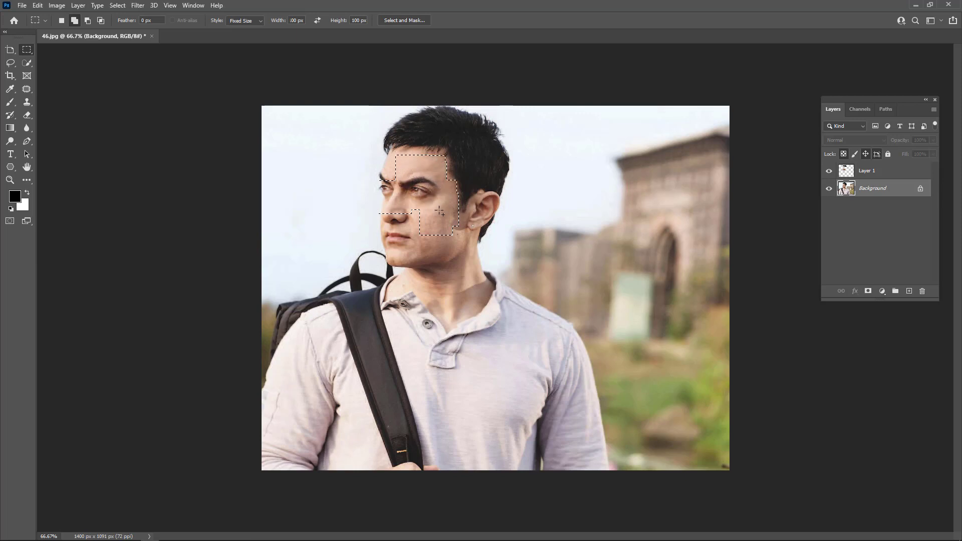
pyautogui.keyDown('shift'); pyautogui.click(439, 210); pyautogui.keyUp('shift')
pyautogui.keyDown('shift'); pyautogui.click(389, 213); pyautogui.keyUp('shift')
pyautogui.keyDown('shift'); pyautogui.click(394, 242); pyautogui.keyUp('shift')
pyautogui.keyDown('shift'); pyautogui.click(434, 236); pyautogui.keyUp('shift')
pyautogui.click(242, 21)
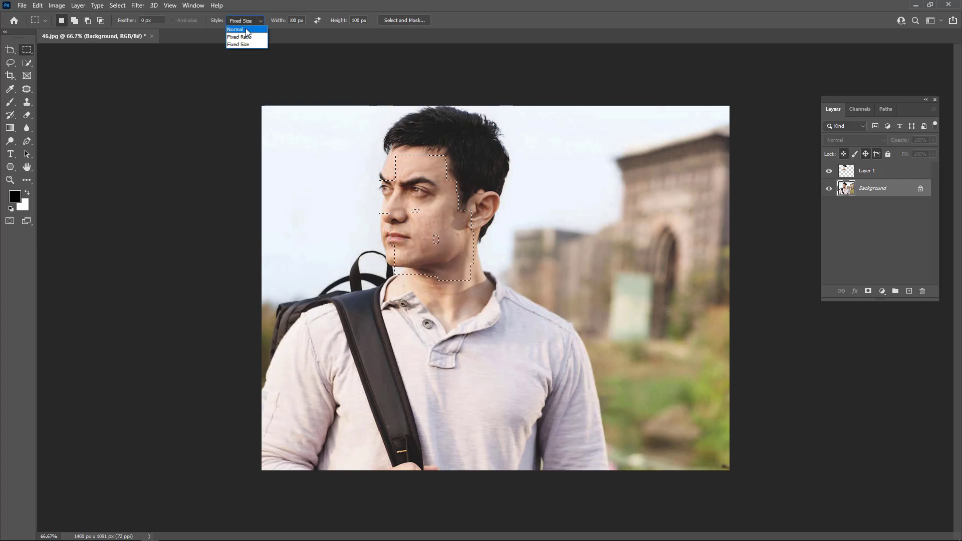
pyautogui.click(242, 28)
# Drag a large test rectangle around the face and torso, then deselect it
pyautogui.moveTo(349, 125)
pyautogui.mouseDown()
pyautogui.moveTo(582, 400)
pyautogui.moveTo(552, 402)
pyautogui.mouseUp()
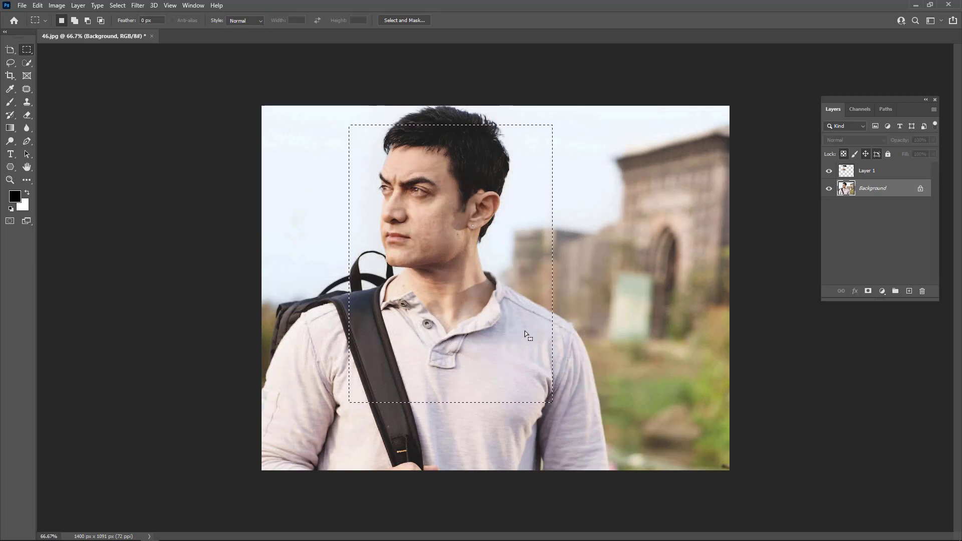
pyautogui.click(441, 218)
pyautogui.rightClick(27, 51)
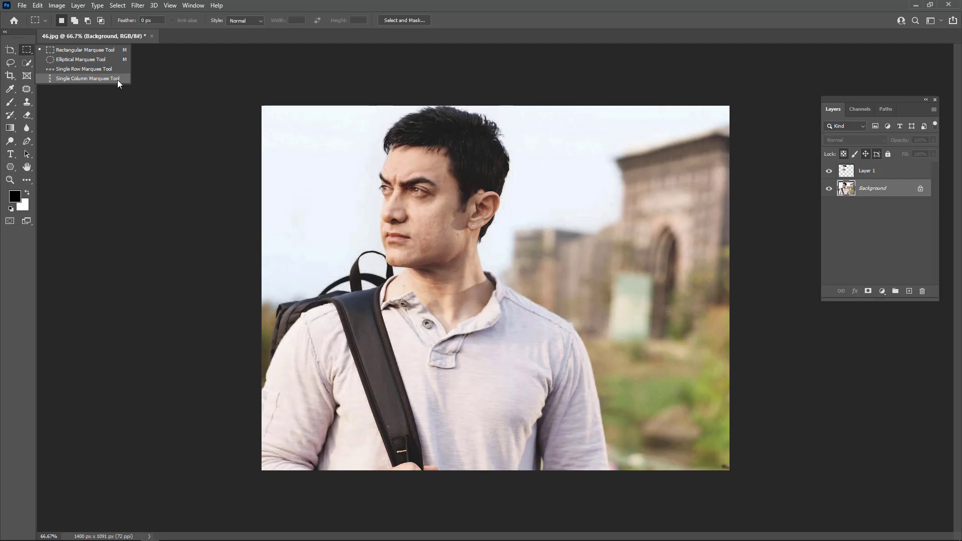
pyautogui.click(405, 159)
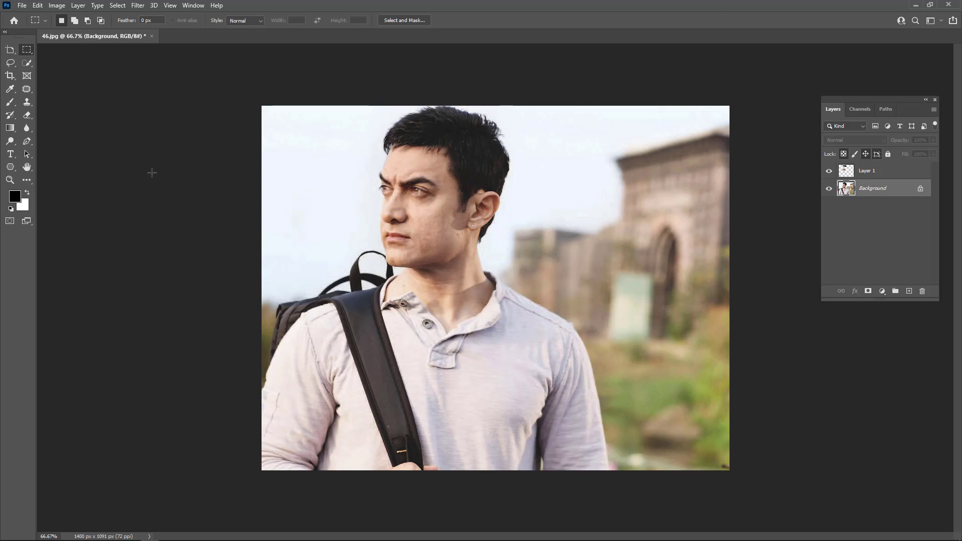
pyautogui.hotkey('ctrl', 'n')
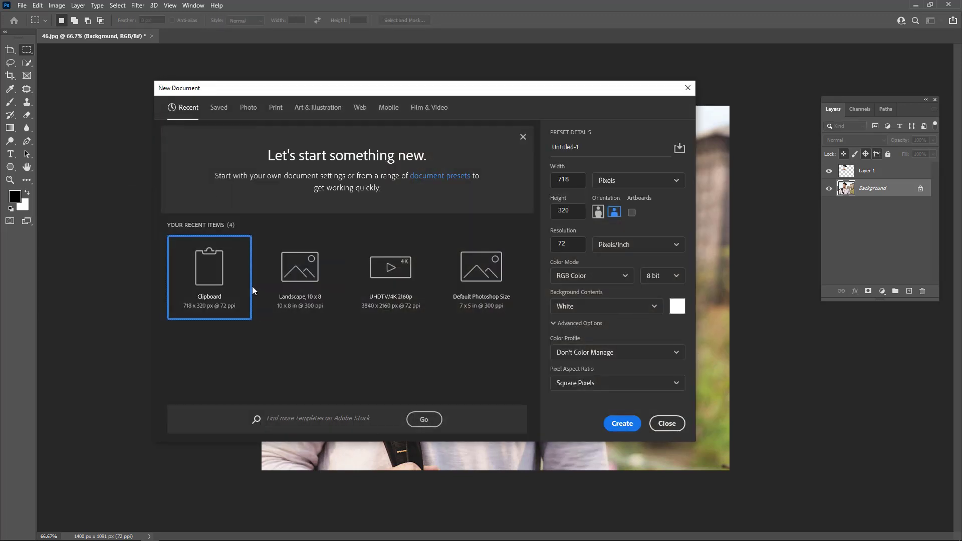
# Create a Landscape 10 x 8 inch white document, then select a single pixel row across the shoulders in 46.jpg
pyautogui.click(302, 280)
pyautogui.click(621, 423)
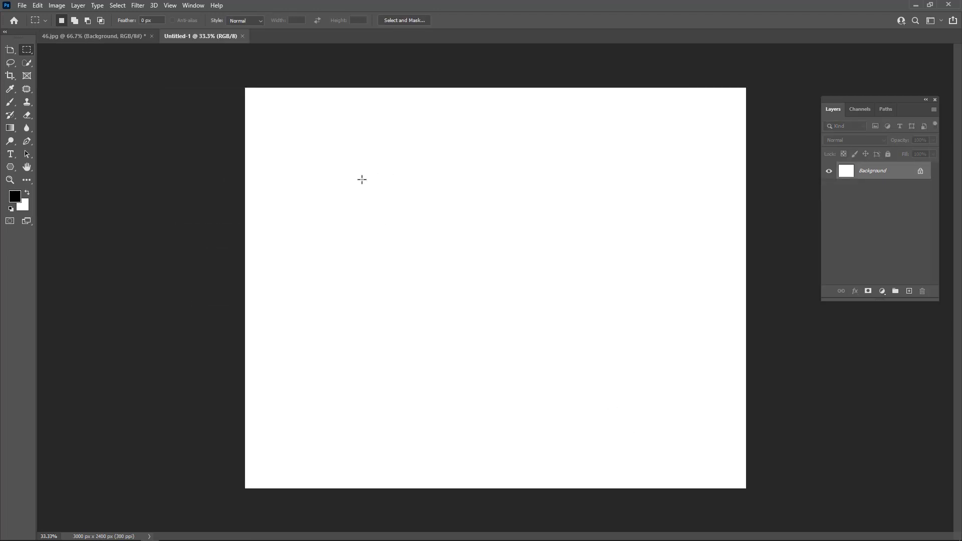
pyautogui.click(92, 35)
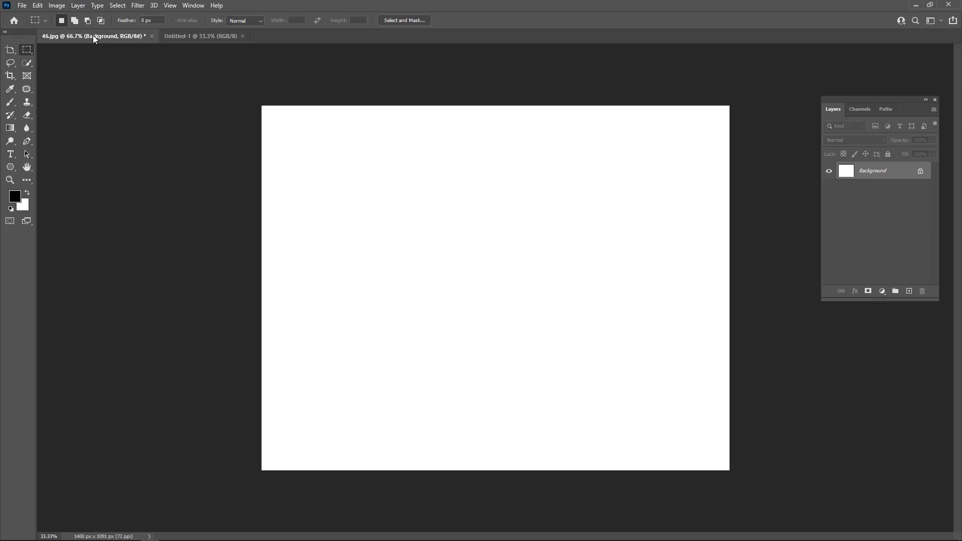
pyautogui.rightClick(31, 50)
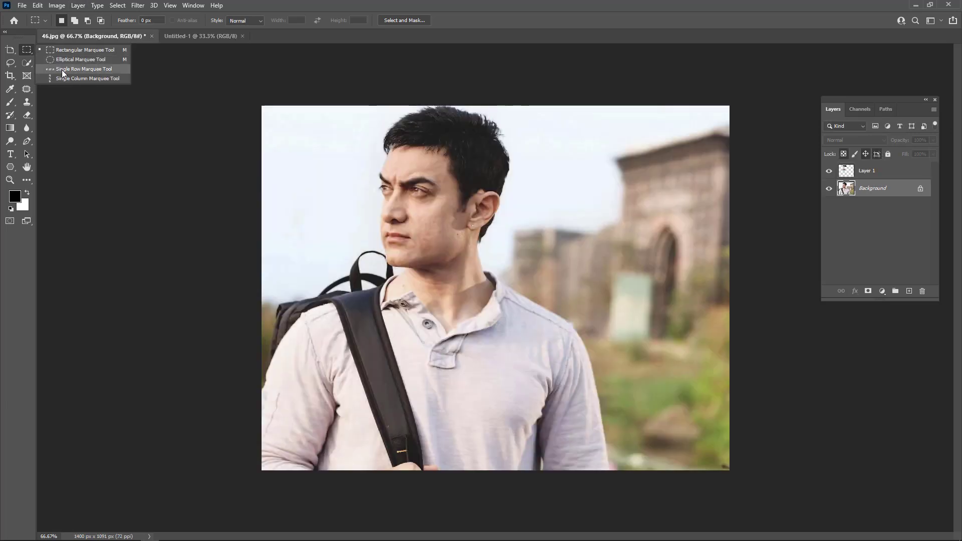
pyautogui.click(62, 70)
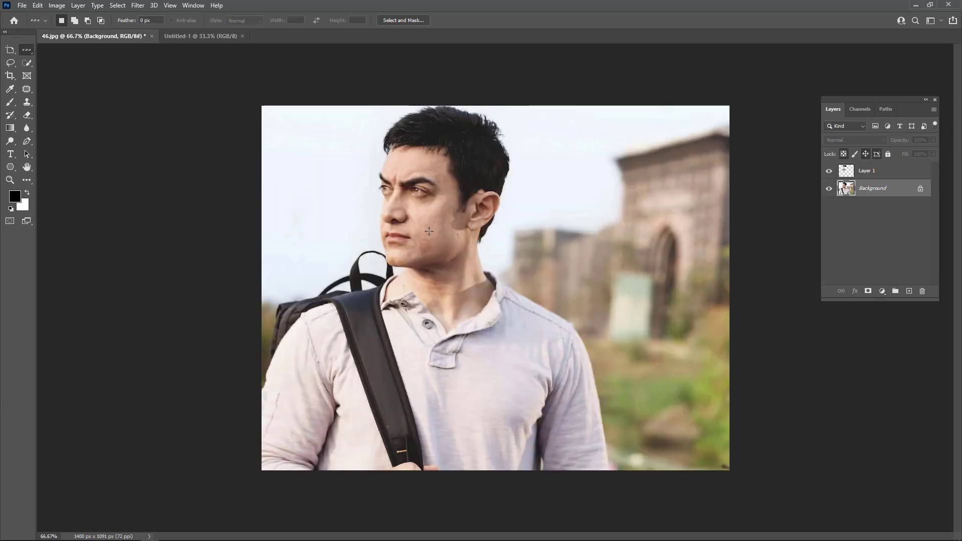
pyautogui.click(387, 295)
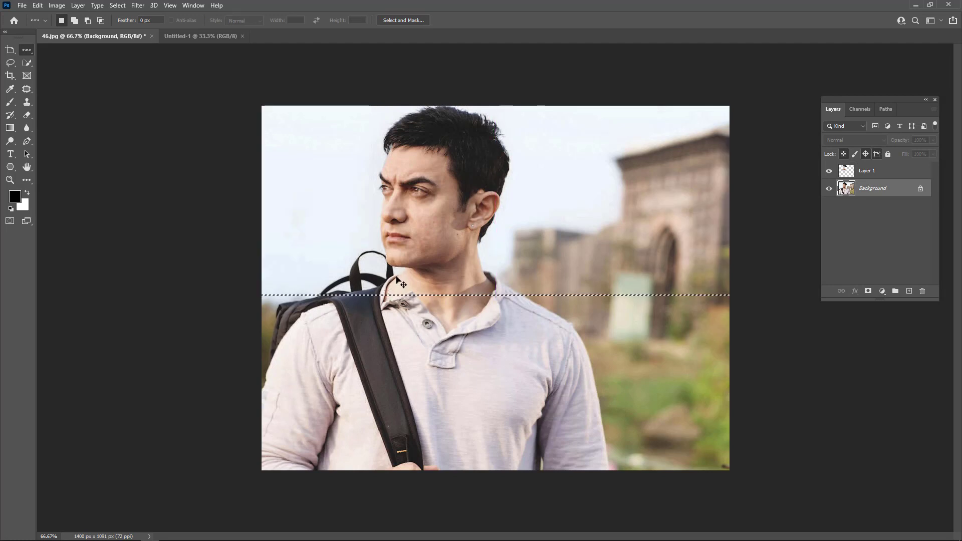
pyautogui.click(217, 37)
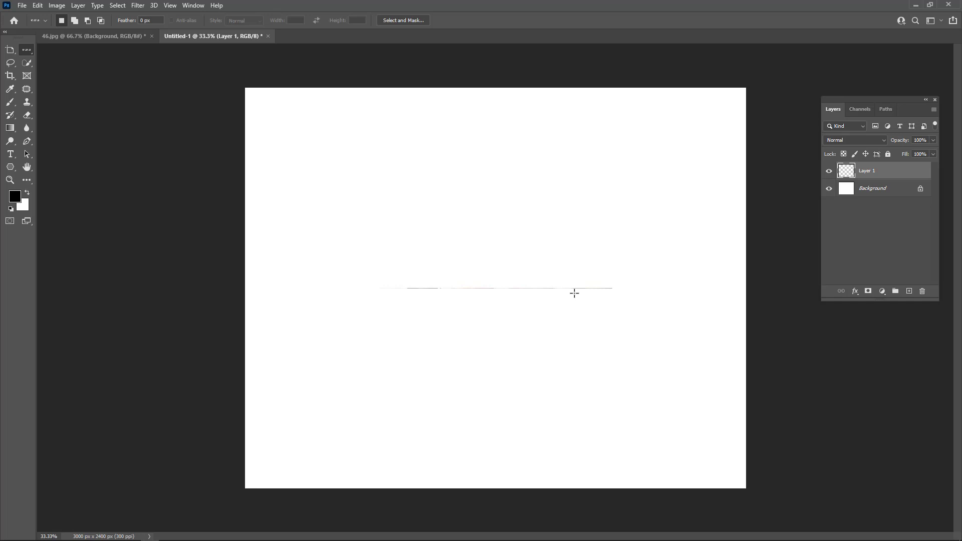
# Stretch the pasted pixel line vertically into a full-width gradient band
pyautogui.hotkey('ctrl', 't')
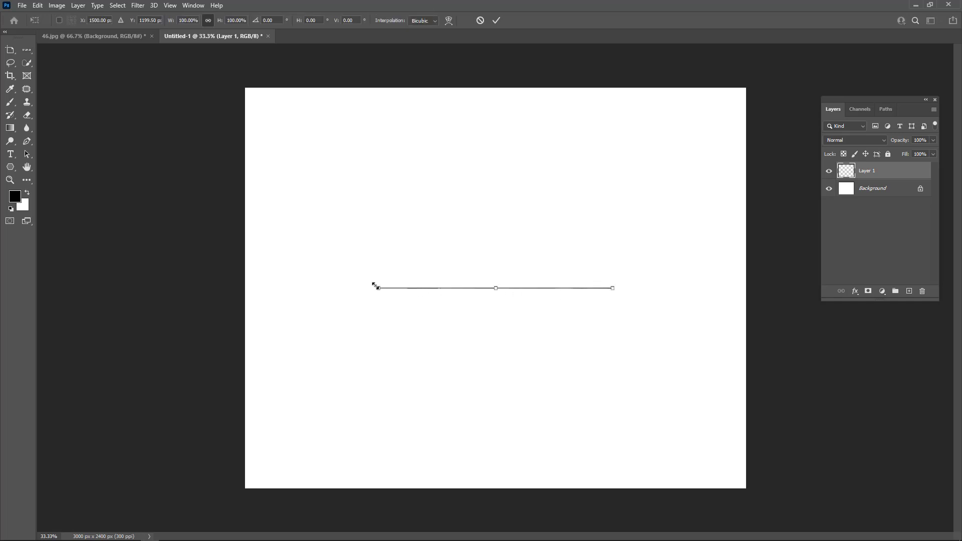
pyautogui.moveTo(378, 288); pyautogui.dragTo(322, 228)
pyautogui.moveTo(468, 288); pyautogui.dragTo(469, 157)
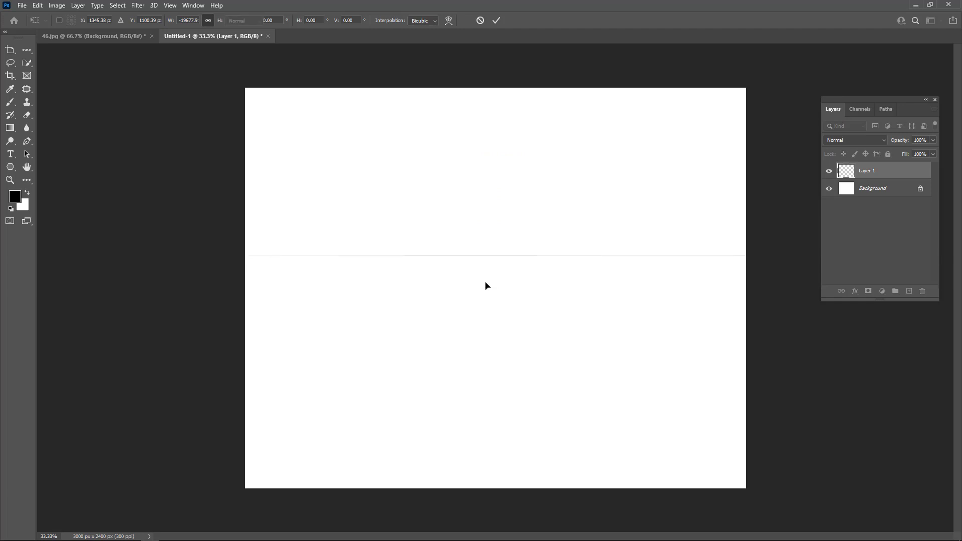
pyautogui.press('Escape')
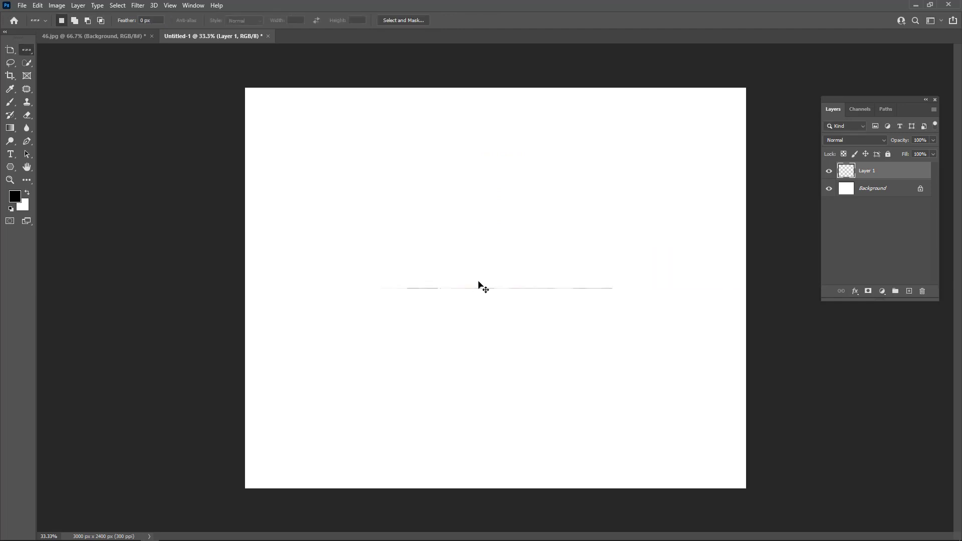
pyautogui.hotkey('ctrl', 't')
pyautogui.moveTo(495, 288); pyautogui.dragTo(496, 254)
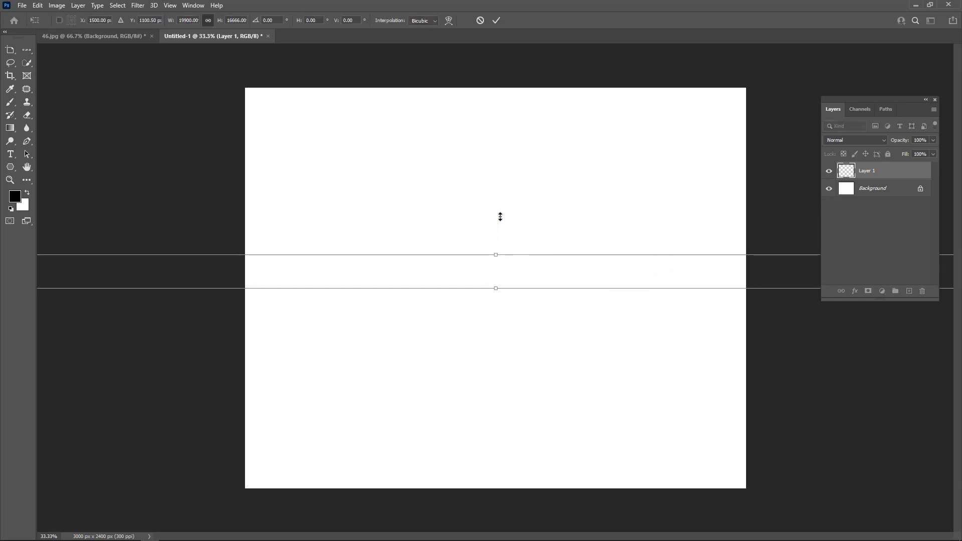
pyautogui.press('Return')
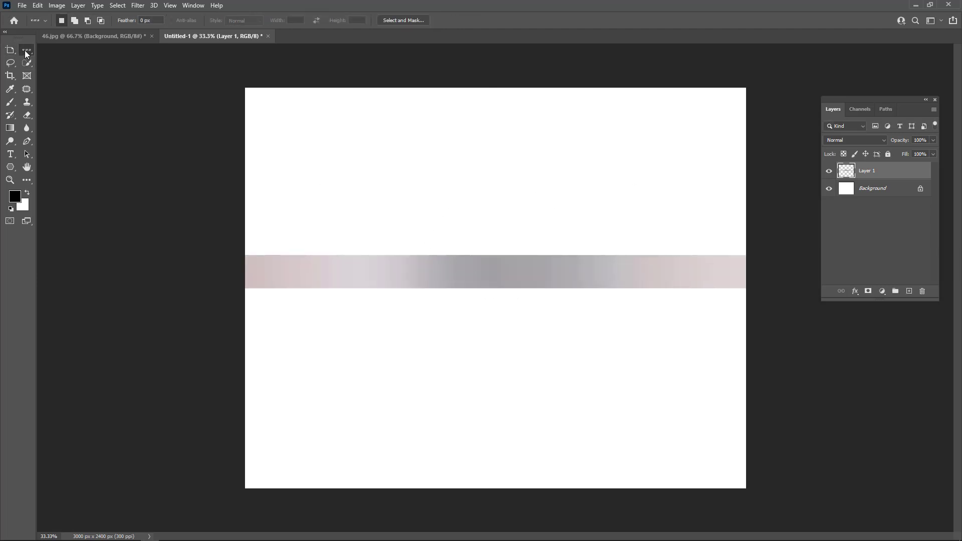
# Move the band to the canvas top edge and Alt-drag a copy to the bottom
pyautogui.hotkey('ctrl', 't')
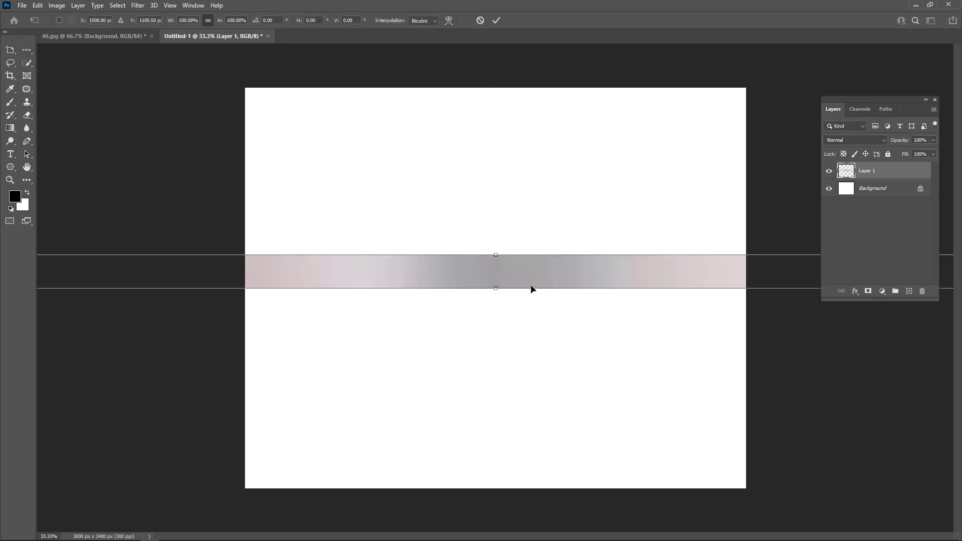
pyautogui.moveTo(530, 289); pyautogui.dragTo(531, 116)
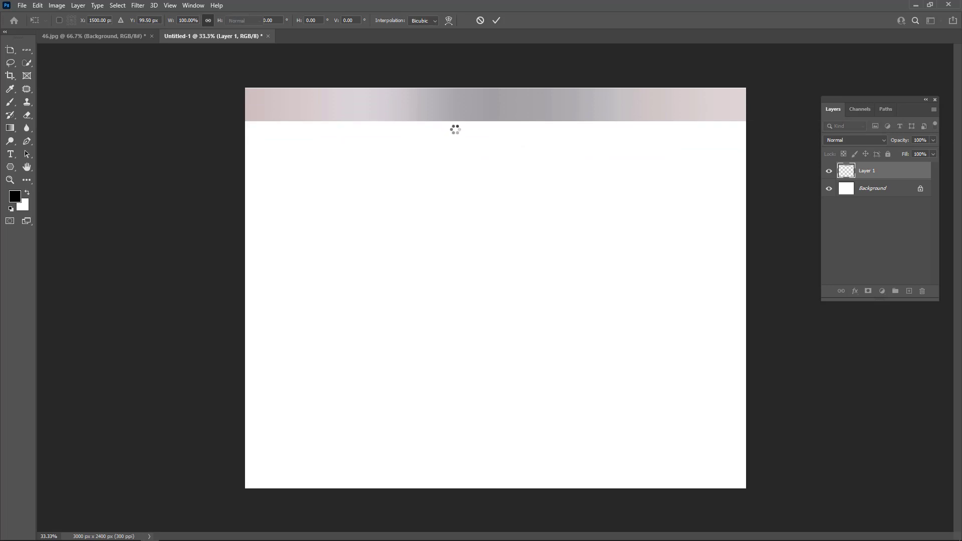
pyautogui.doubleClick(457, 107)
pyautogui.rightClick(10, 50)
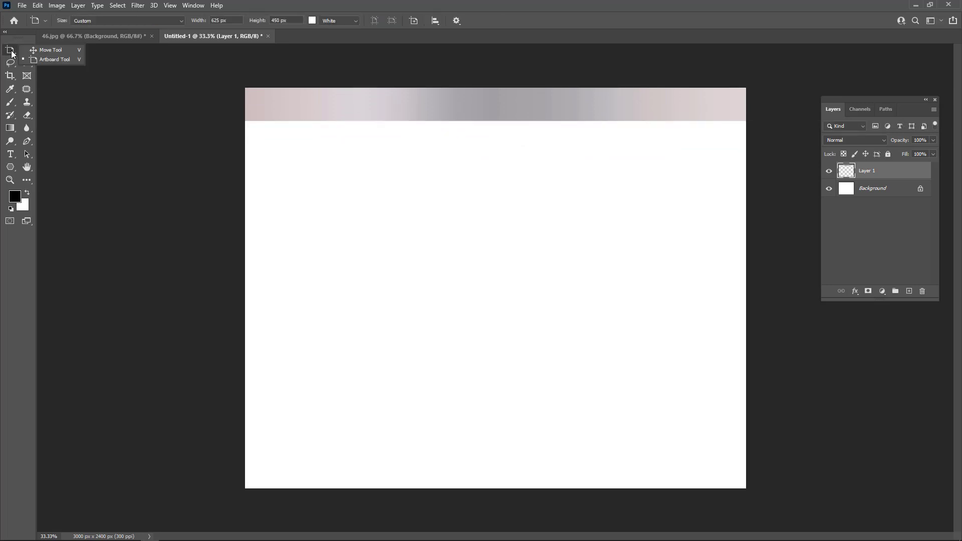
pyautogui.click(28, 50)
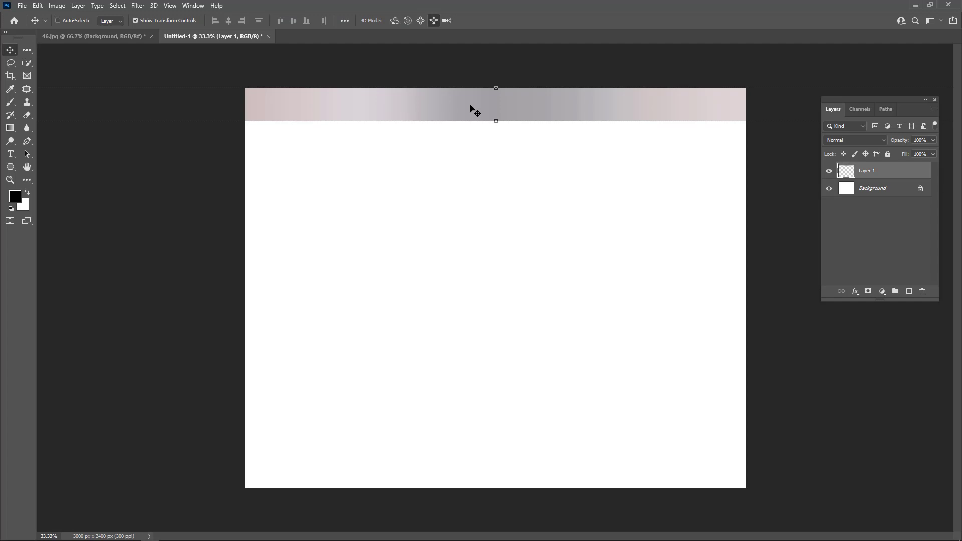
pyautogui.moveTo(475, 110); pyautogui.dragTo(474, 476)
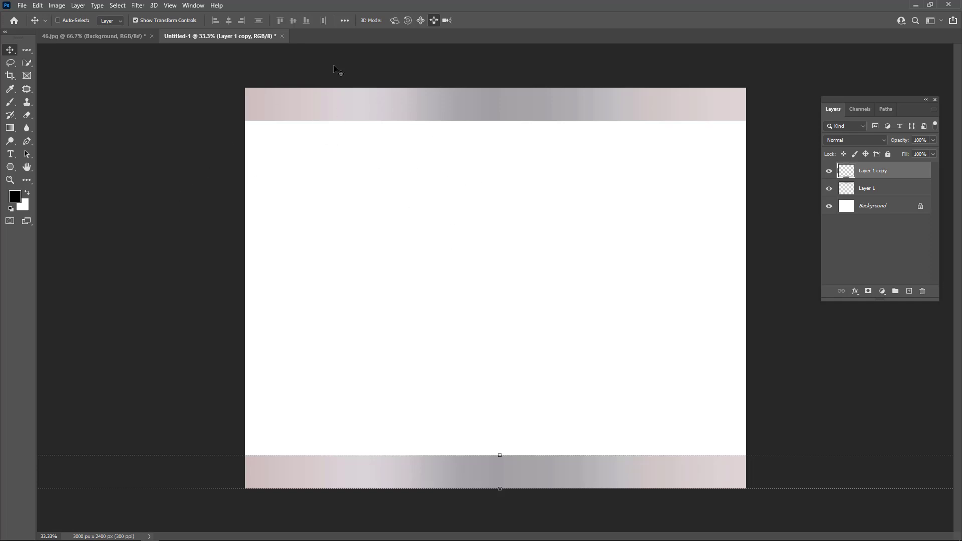
# Select a single pixel column of the portrait and paste it into Untitled-1
pyautogui.click(95, 38)
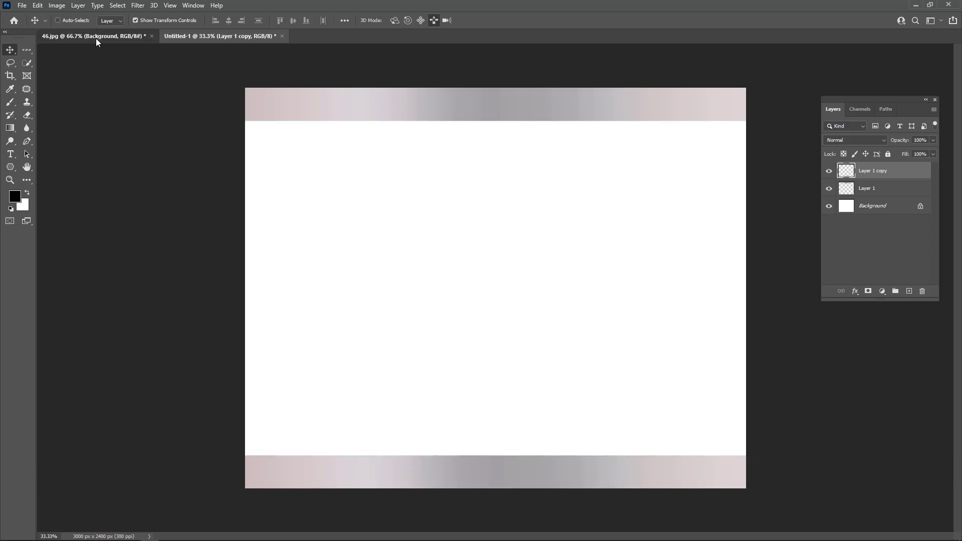
pyautogui.click(27, 49)
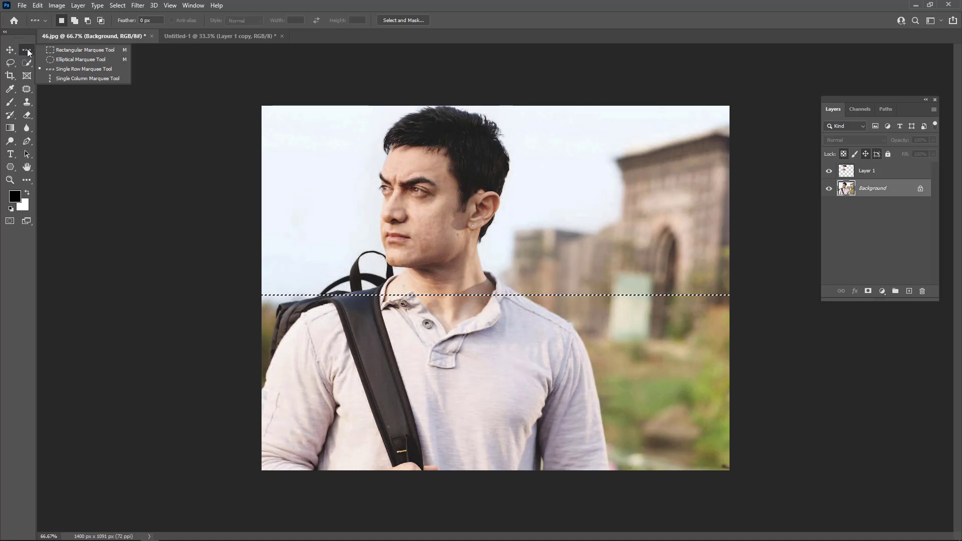
pyautogui.click(65, 78)
pyautogui.click(529, 169)
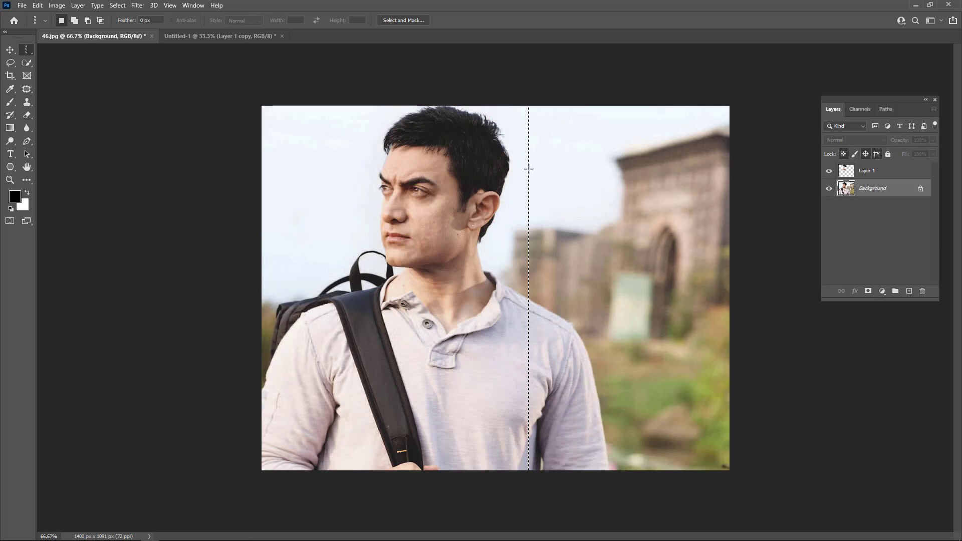
pyautogui.click(214, 35)
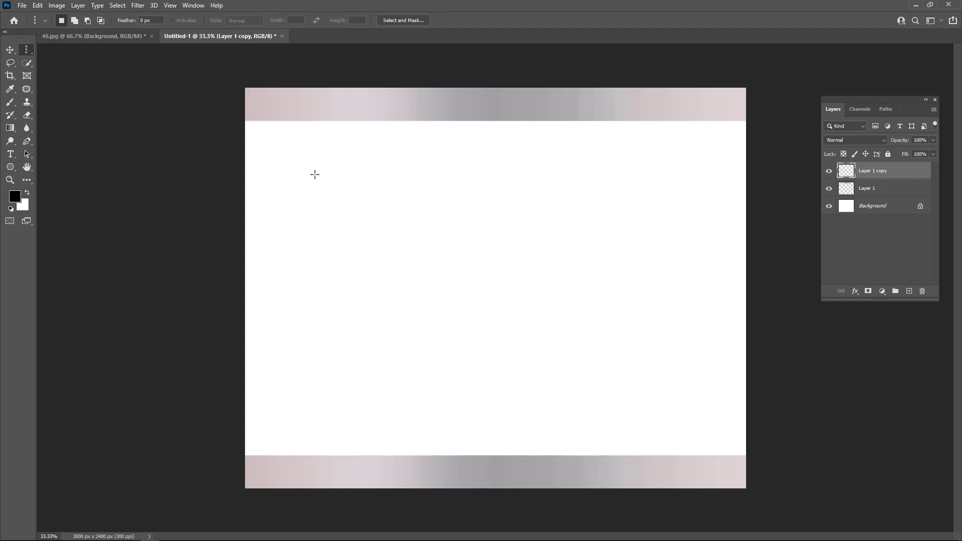
pyautogui.hotkey('ctrl', 'v')
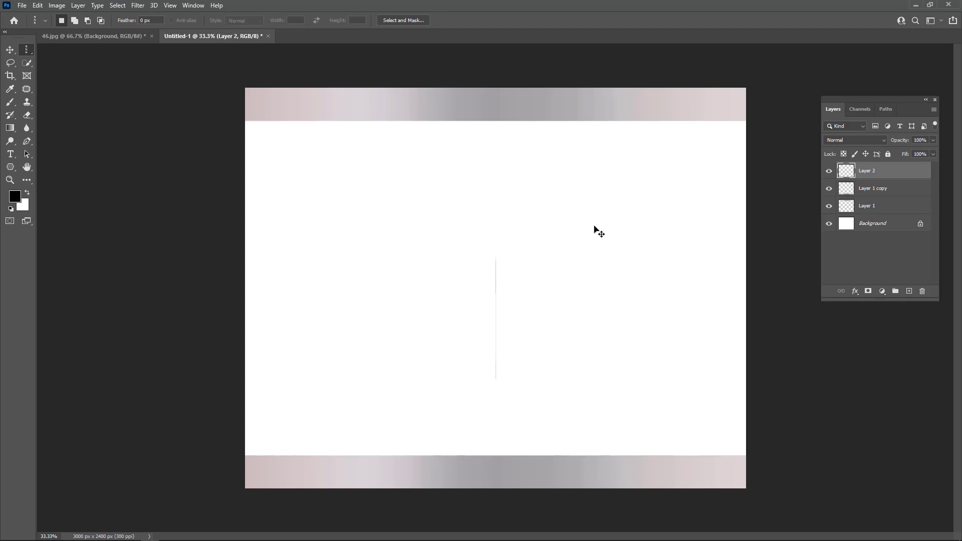
# Stretch the pasted column to full canvas height and widen it into a gradient band
pyautogui.hotkey('ctrl', 't')
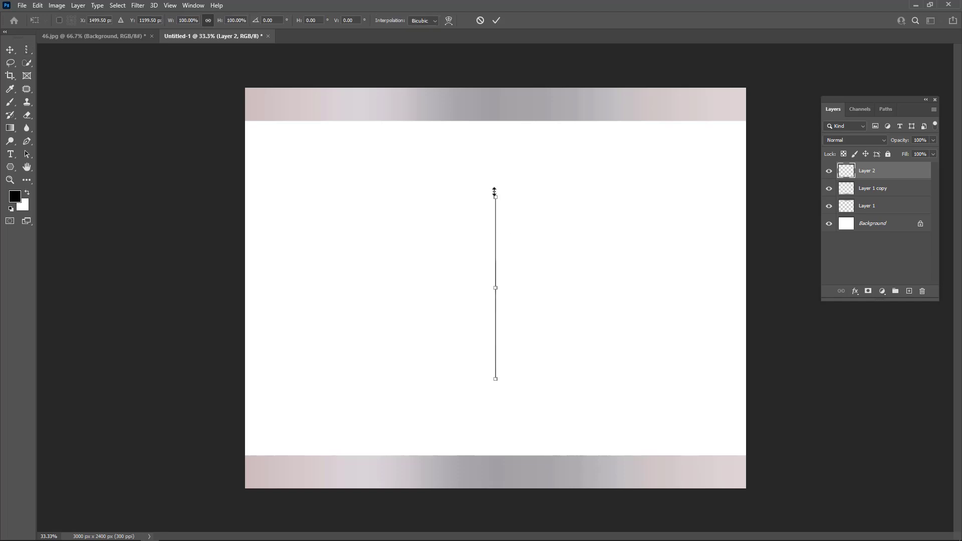
pyautogui.moveTo(493, 193); pyautogui.dragTo(481, 138)
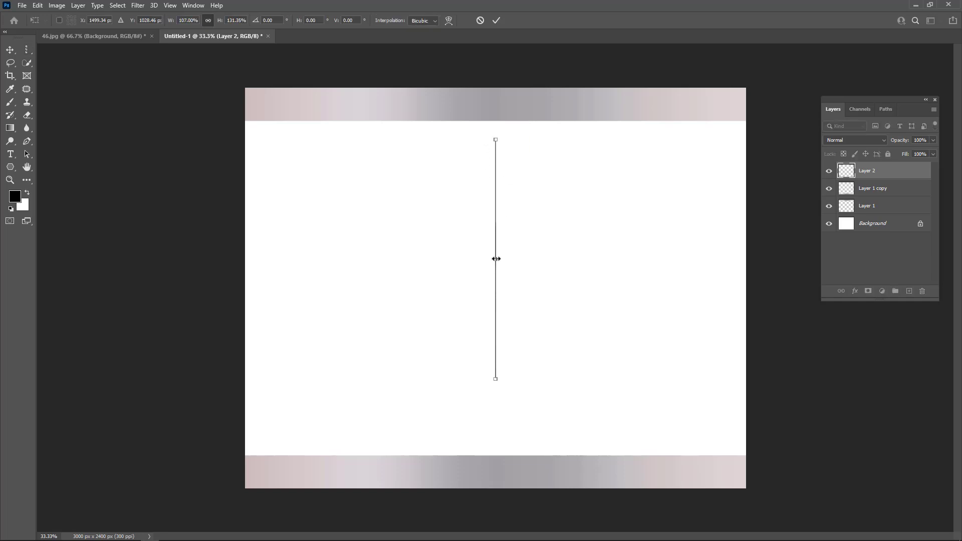
pyautogui.moveTo(496, 259); pyautogui.dragTo(548, 260)
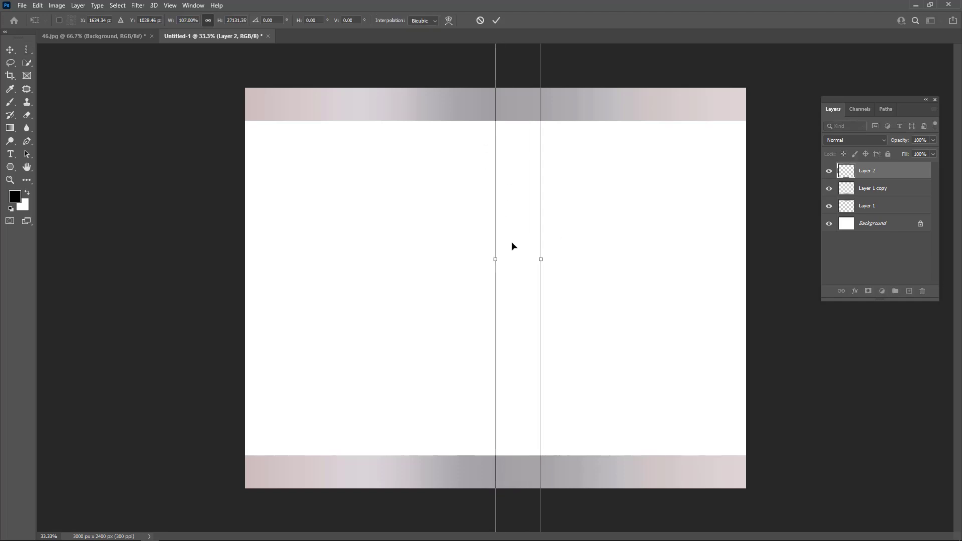
pyautogui.press('Return')
pyautogui.press('m')
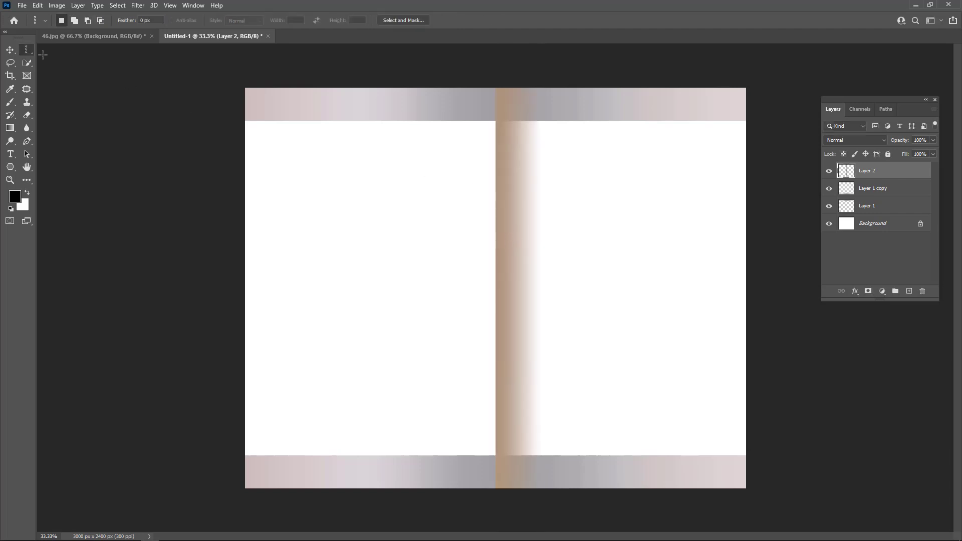
# Place the band on the canvas's left edge and a copy on the right edge
pyautogui.click(11, 51)
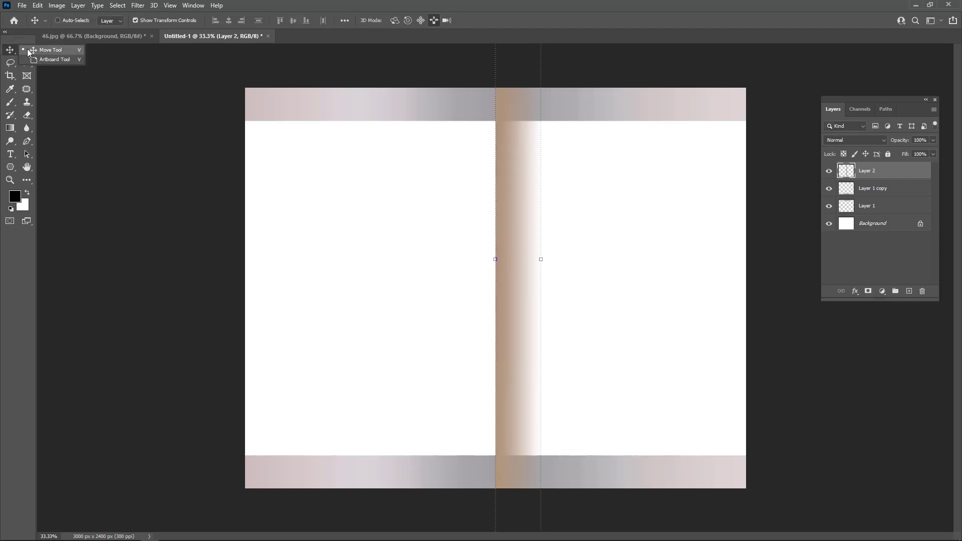
pyautogui.click(48, 50)
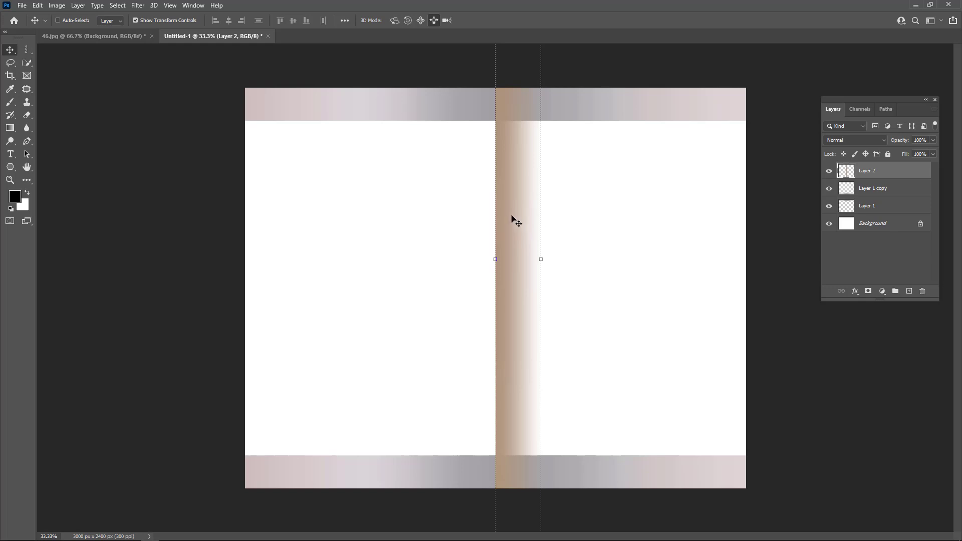
pyautogui.moveTo(516, 220); pyautogui.dragTo(264, 211)
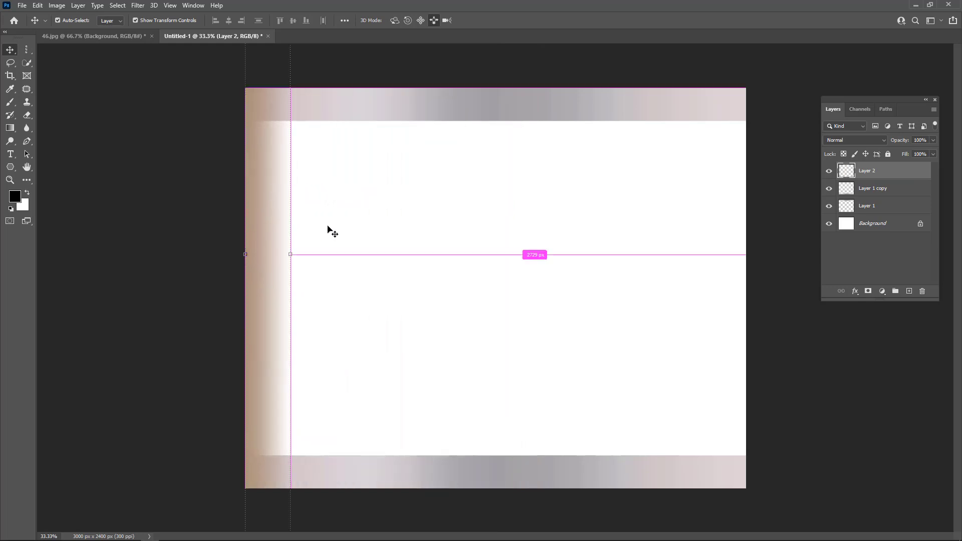
pyautogui.moveTo(280, 245)
pyautogui.mouseDown()
pyautogui.moveTo(272, 240)
pyautogui.moveTo(743, 262)
pyautogui.moveTo(561, 264)
pyautogui.moveTo(576, 264)
pyautogui.mouseUp()
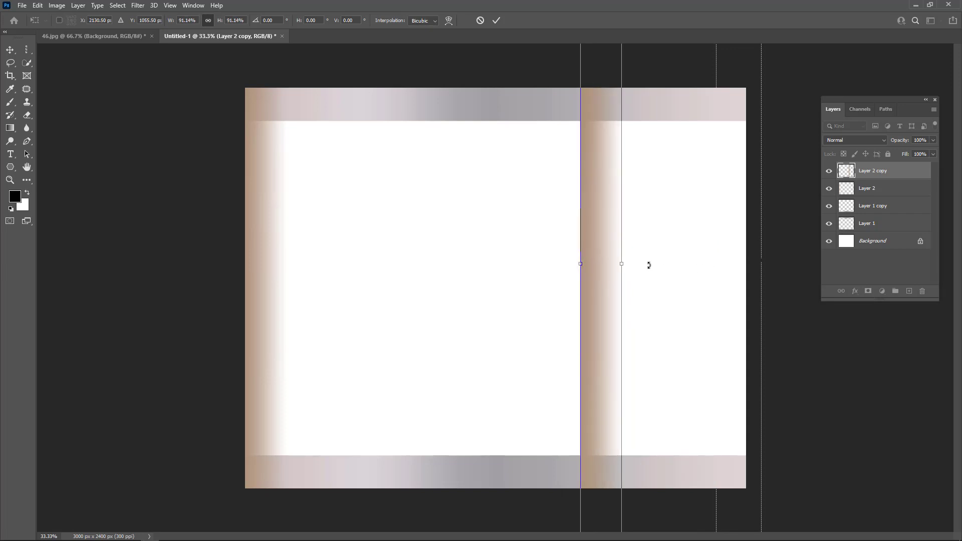
pyautogui.press('Return')
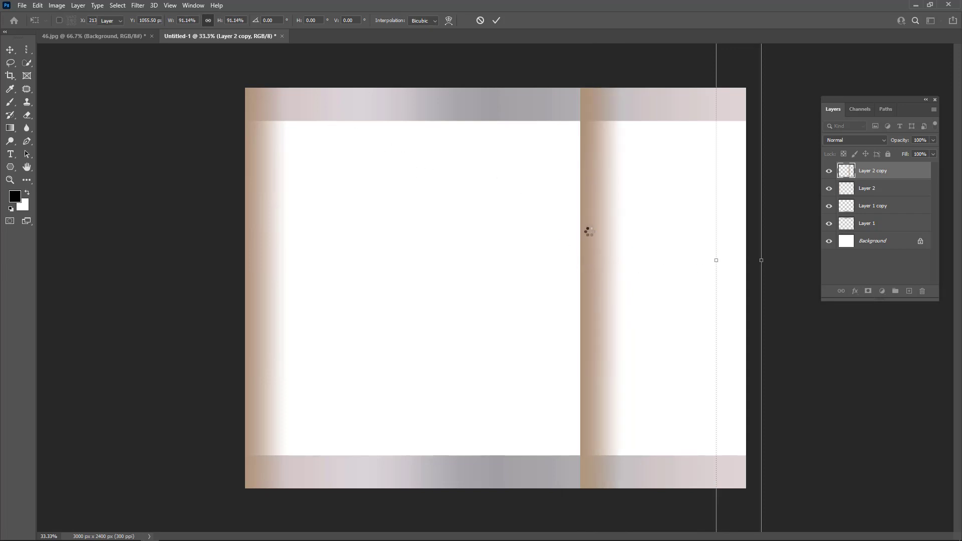
pyautogui.moveTo(596, 240); pyautogui.dragTo(730, 238)
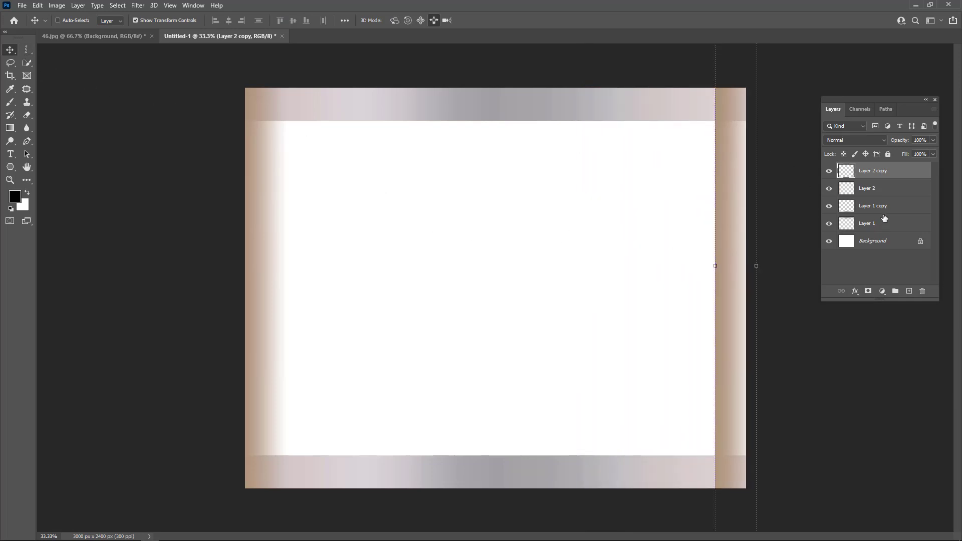
pyautogui.click(884, 241)
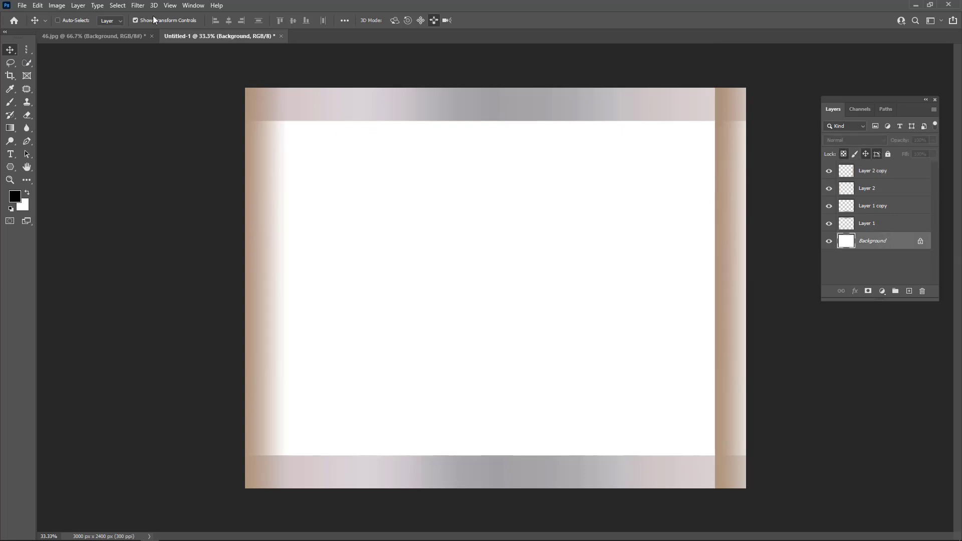
# On the 46.jpg portrait, reposition the single-column selection and then deselect it
pyautogui.click(106, 34)
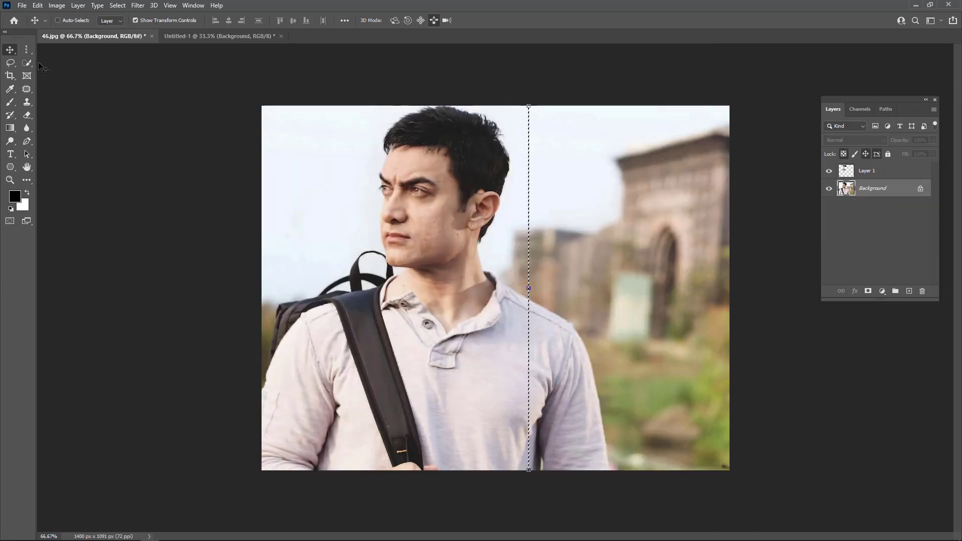
pyautogui.click(27, 49)
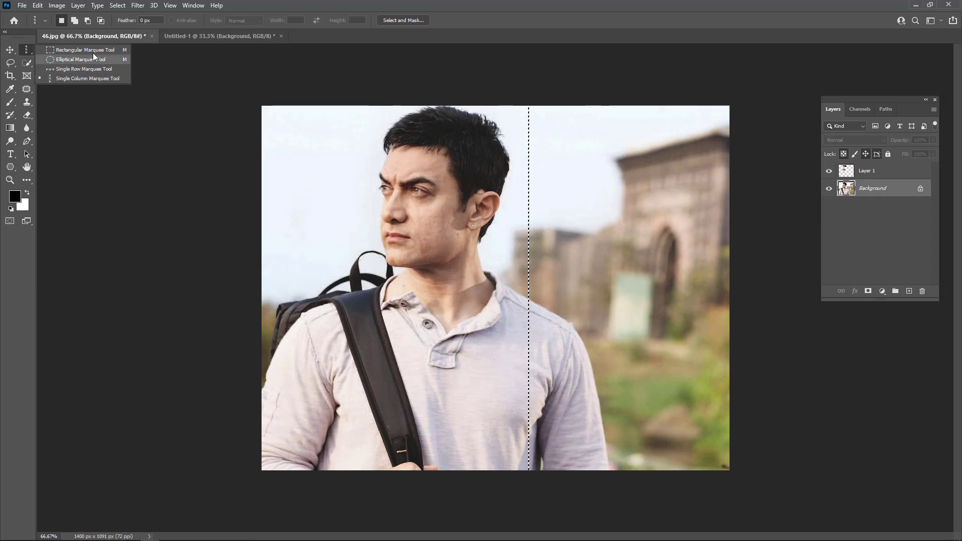
pyautogui.click(10, 51)
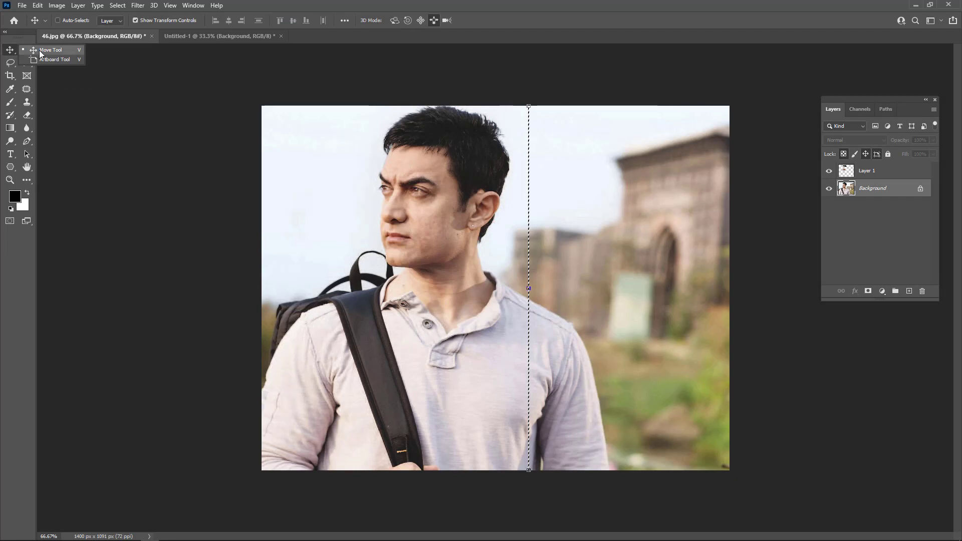
pyautogui.click(28, 52)
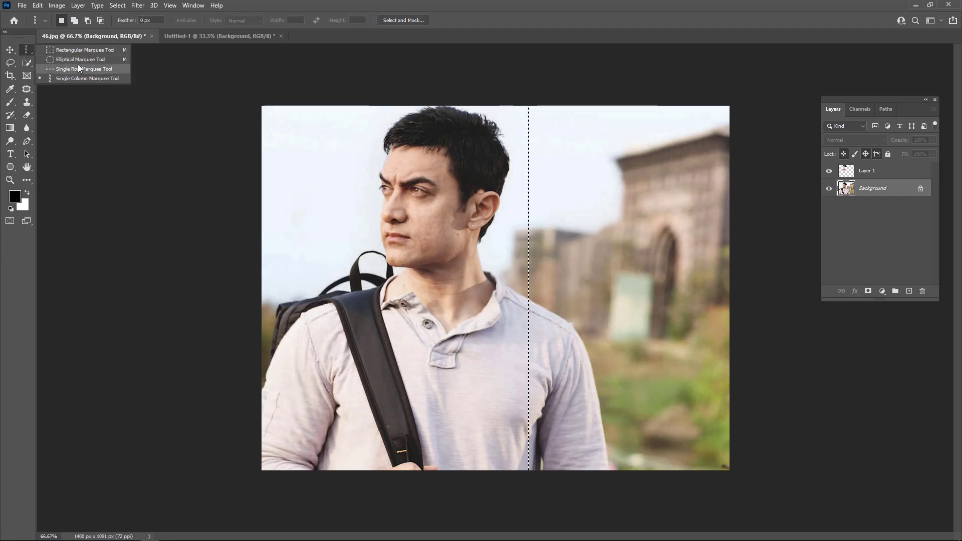
pyautogui.click(220, 110)
pyautogui.click(12, 64)
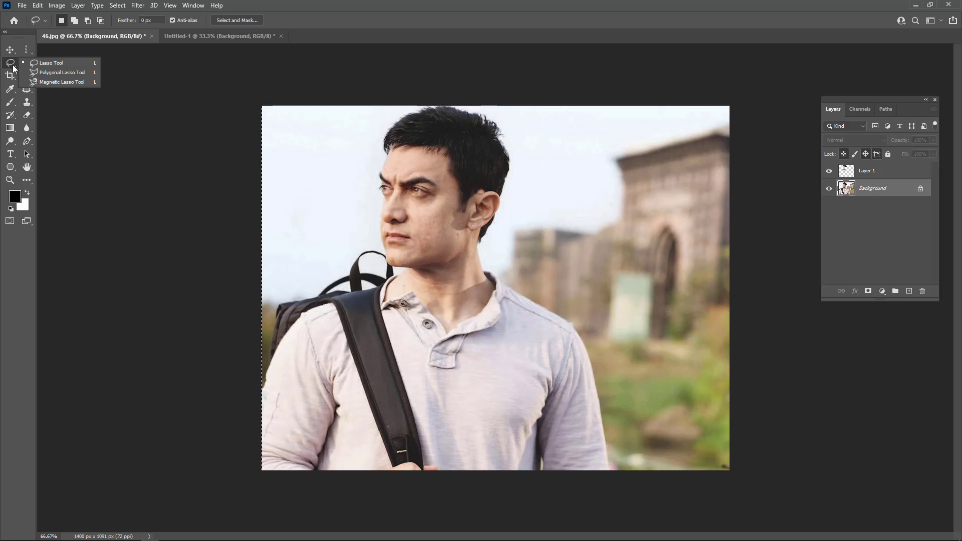
pyautogui.click(79, 97)
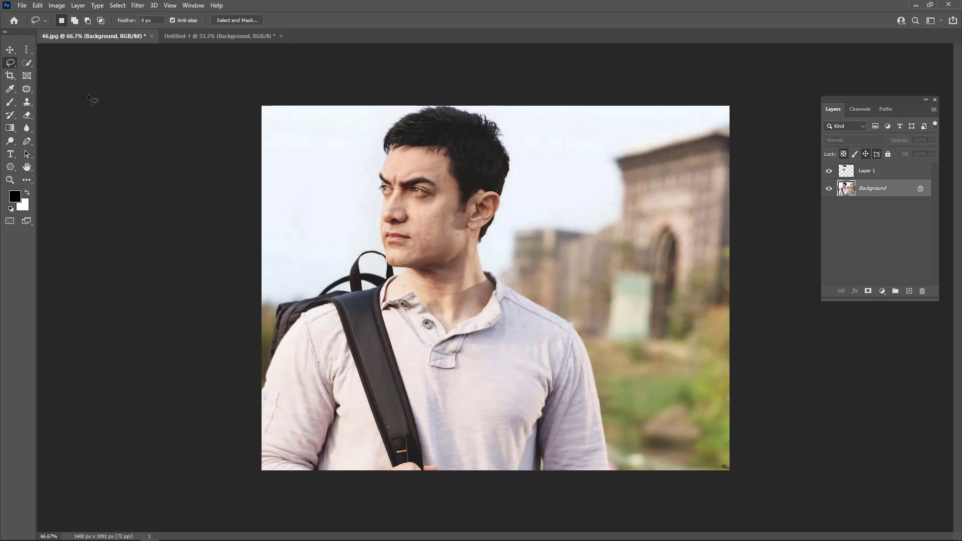
# Cycle through the marquee and quick selection tools, ending on the Lasso tool
pyautogui.click(26, 49)
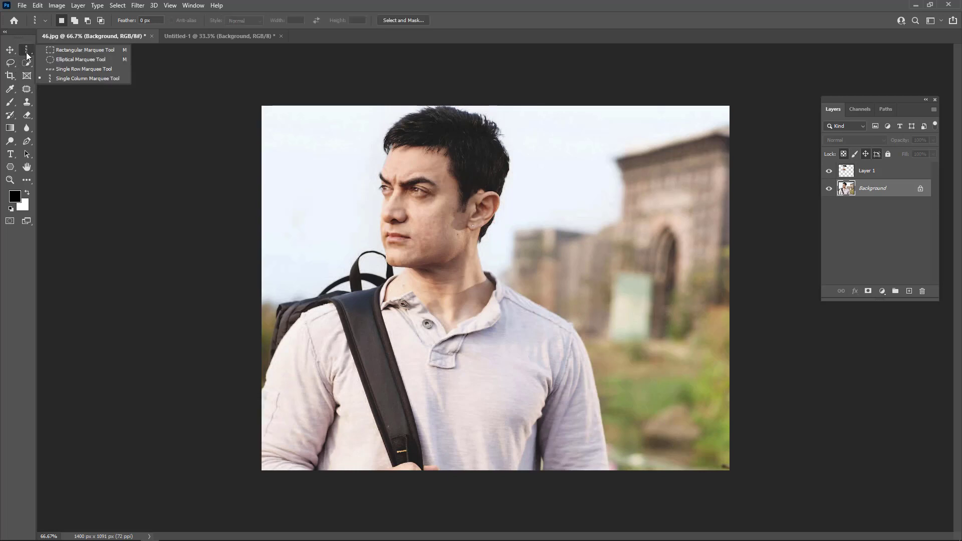
pyautogui.rightClick(9, 63)
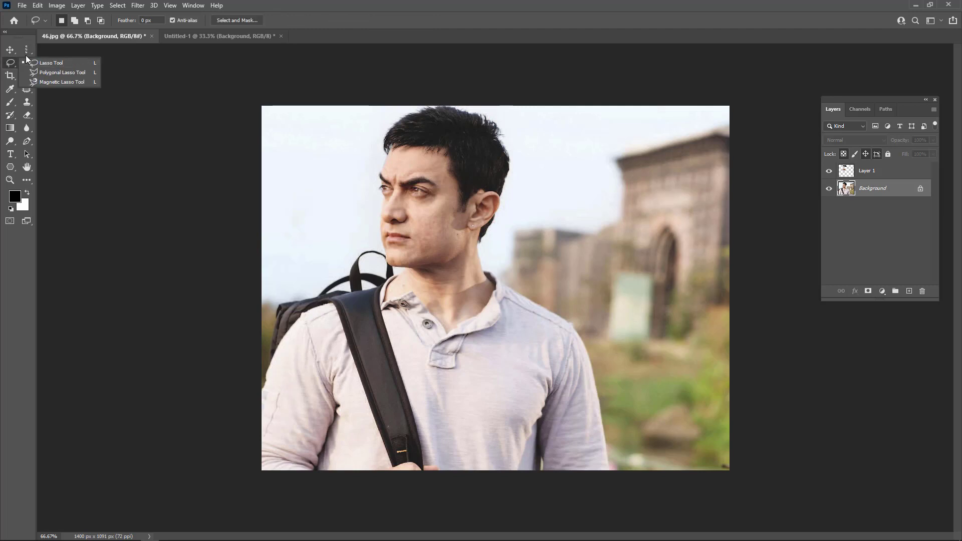
pyautogui.click(27, 63)
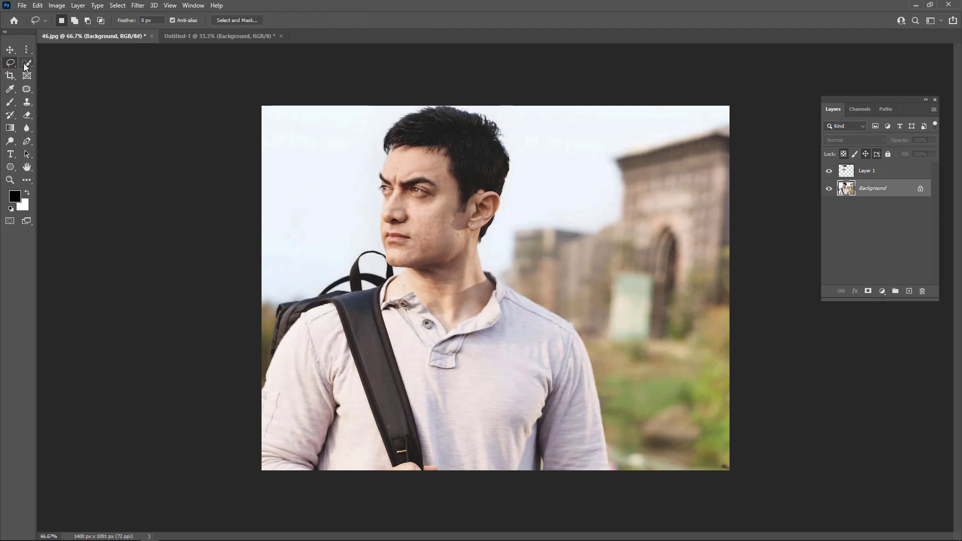
pyautogui.rightClick(26, 62)
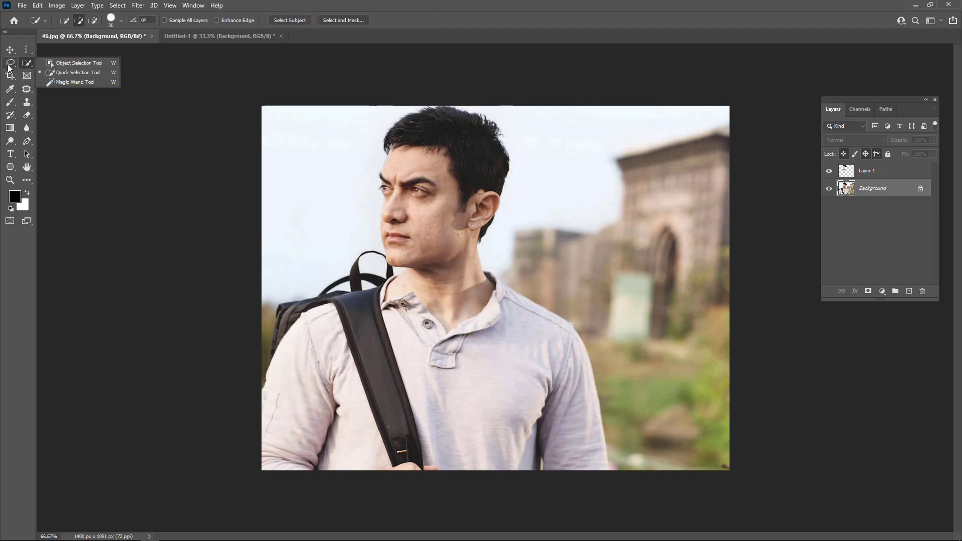
pyautogui.click(9, 64)
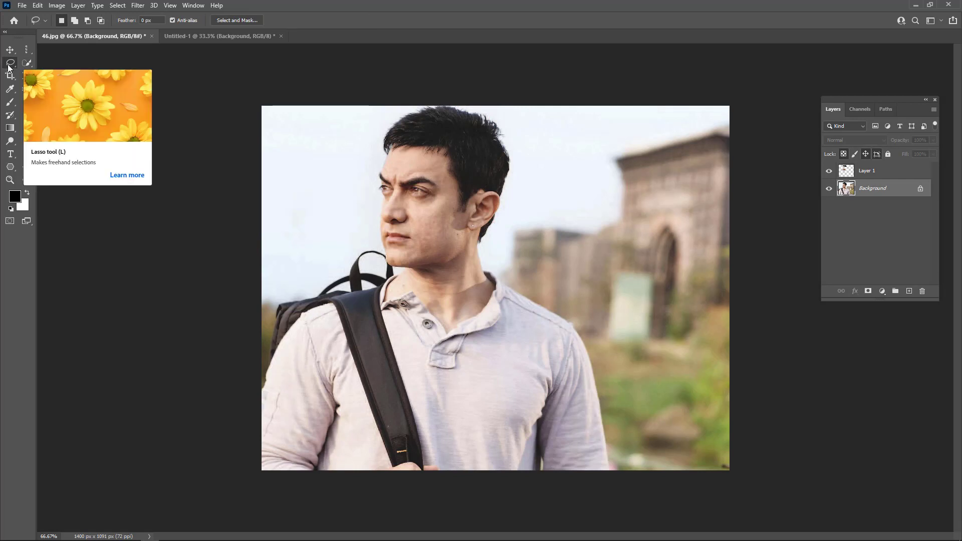